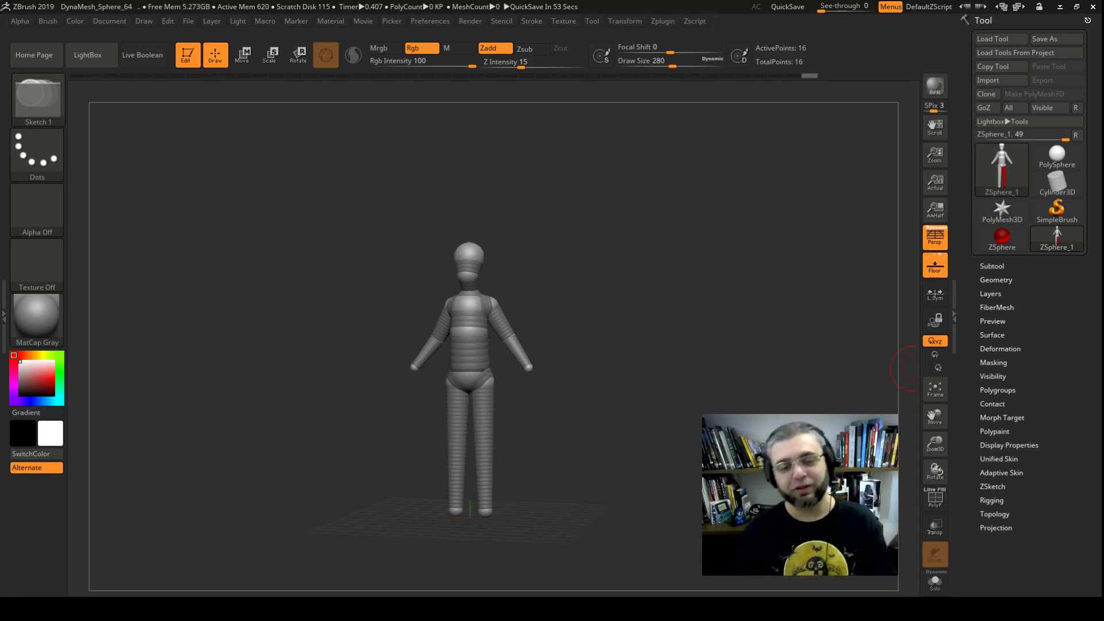
- In side view, add a knee joint on the lower leg and bend the leg slightly
mouse_move(535, 395)
mouse_down()
mouse_move(552, 399)
mouse_move(560, 369)
mouse_up()
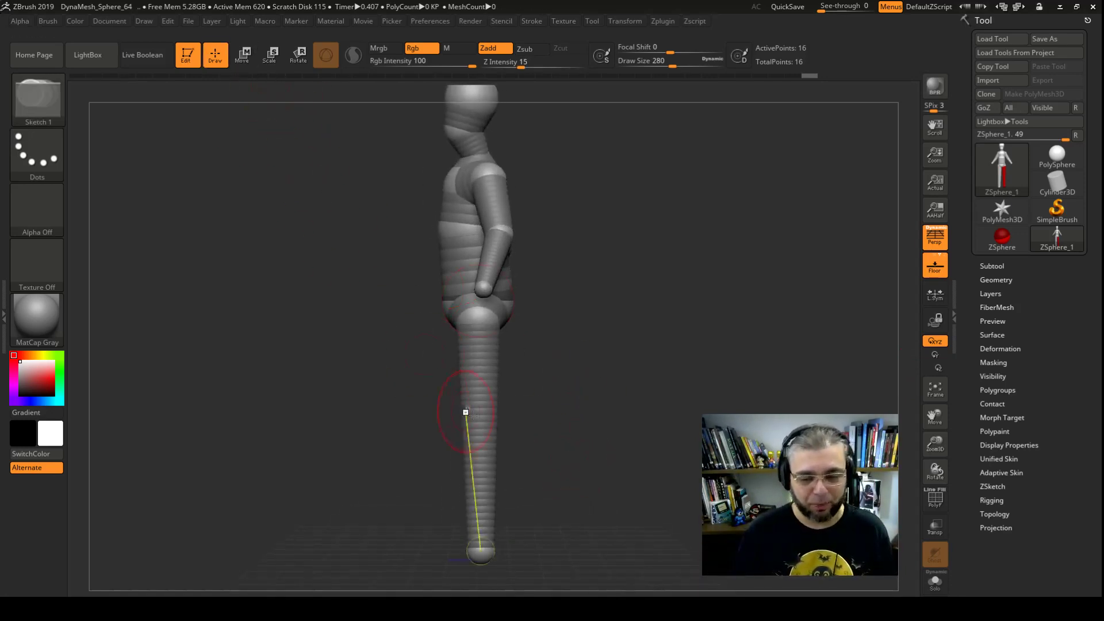
click(480, 425)
key(w)
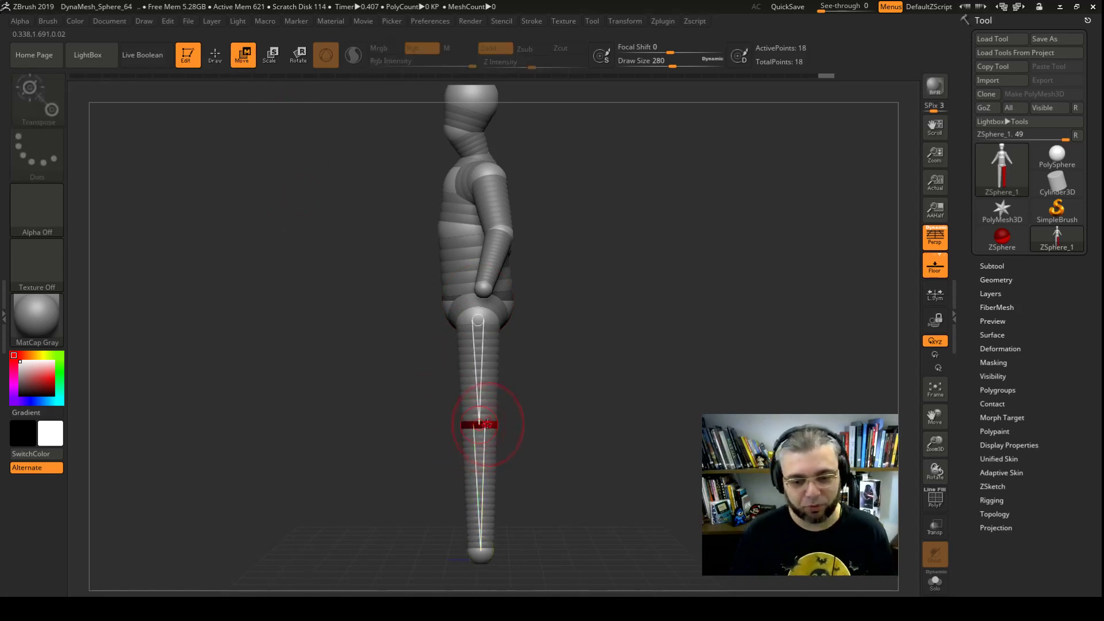
mouse_move(480, 425)
mouse_down()
mouse_move(457, 424)
mouse_move(468, 425)
mouse_up()
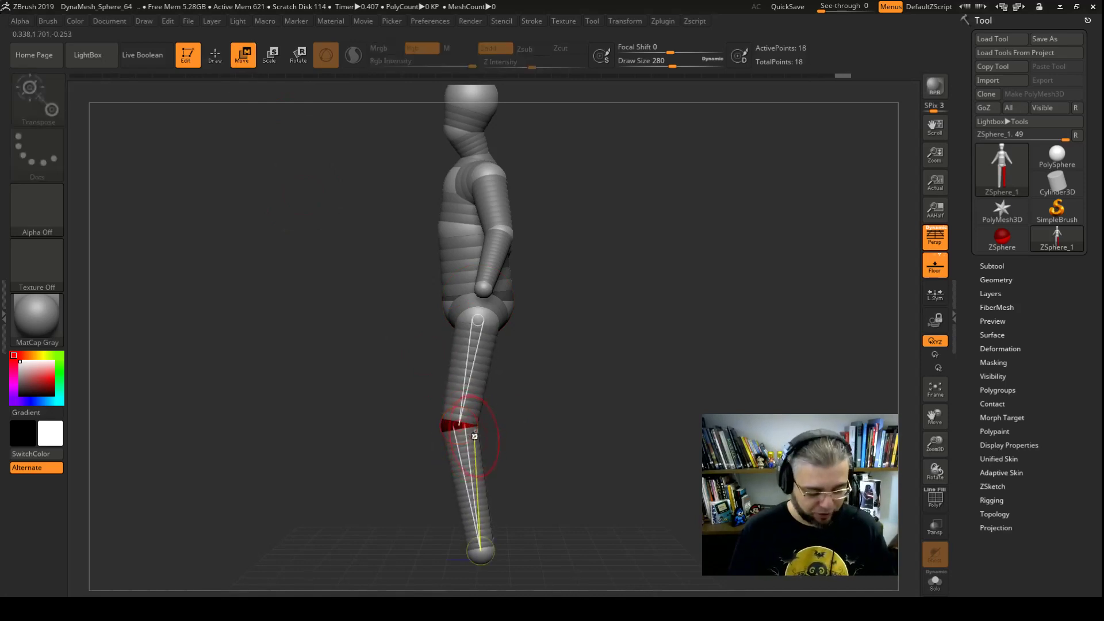
- Add an extra joint on the shin, undoing an attempted enlargement of it
key(q)
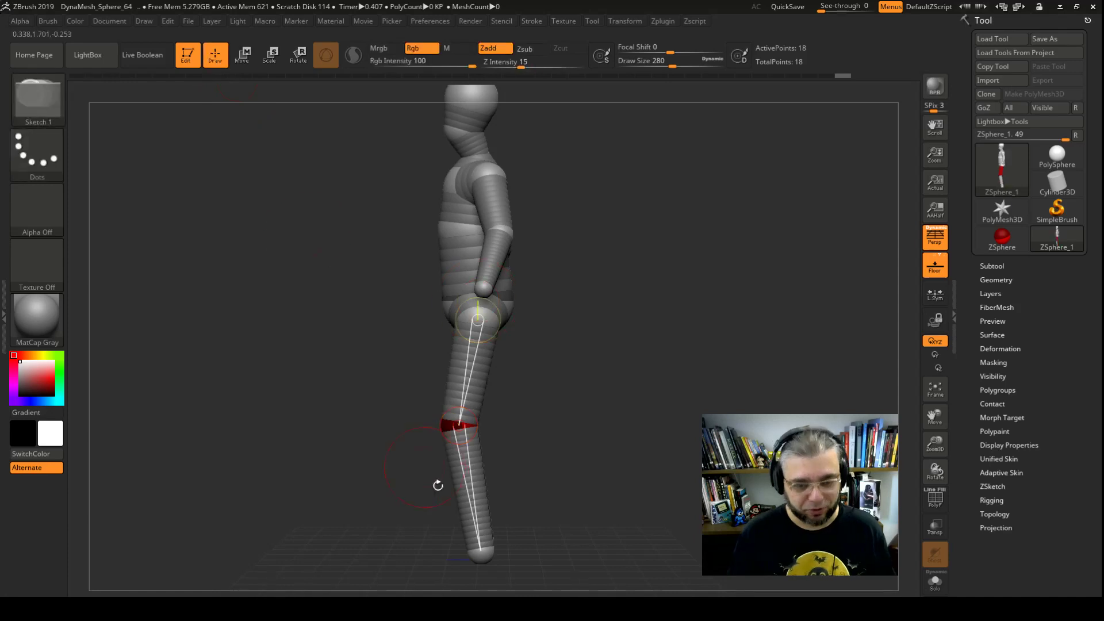
click(466, 464)
key(e)
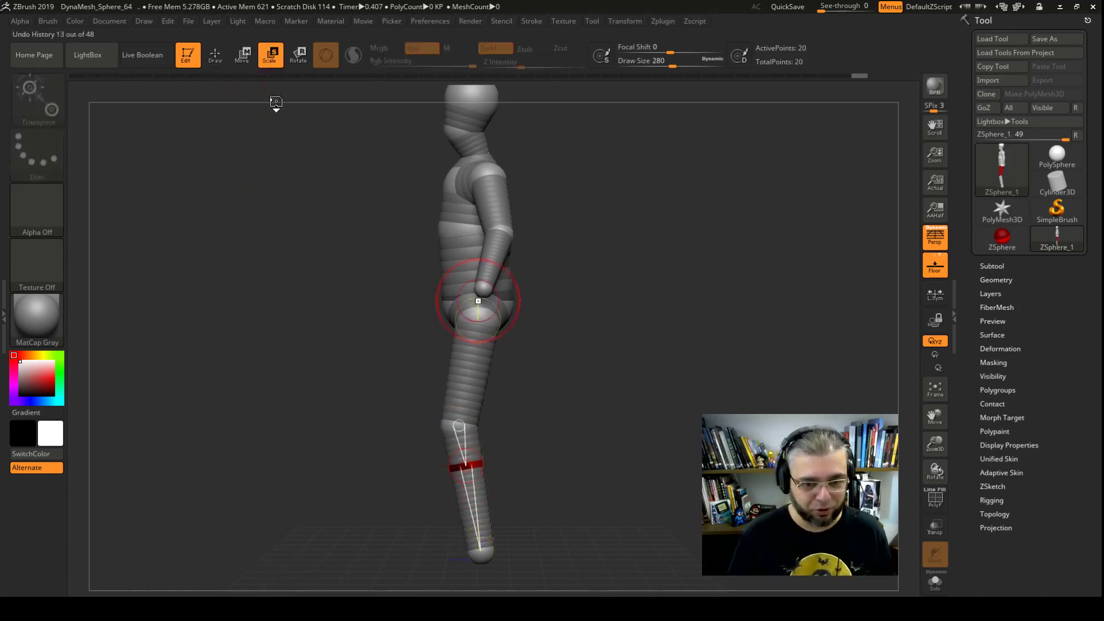
drag(483, 470, 554, 553)
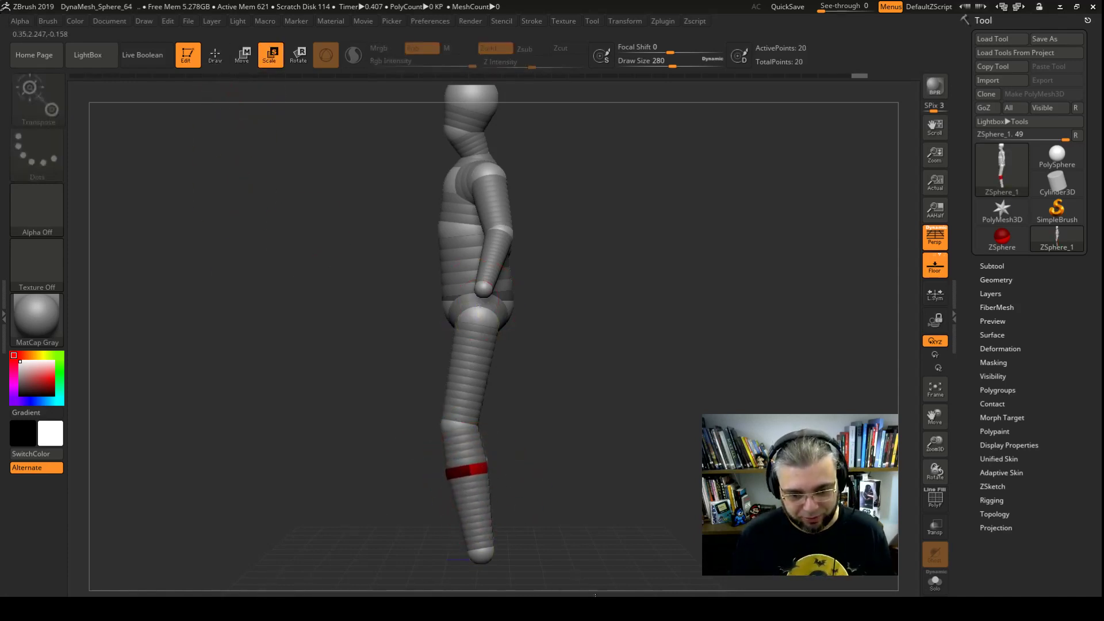
key(ctrl+z)
key(w)
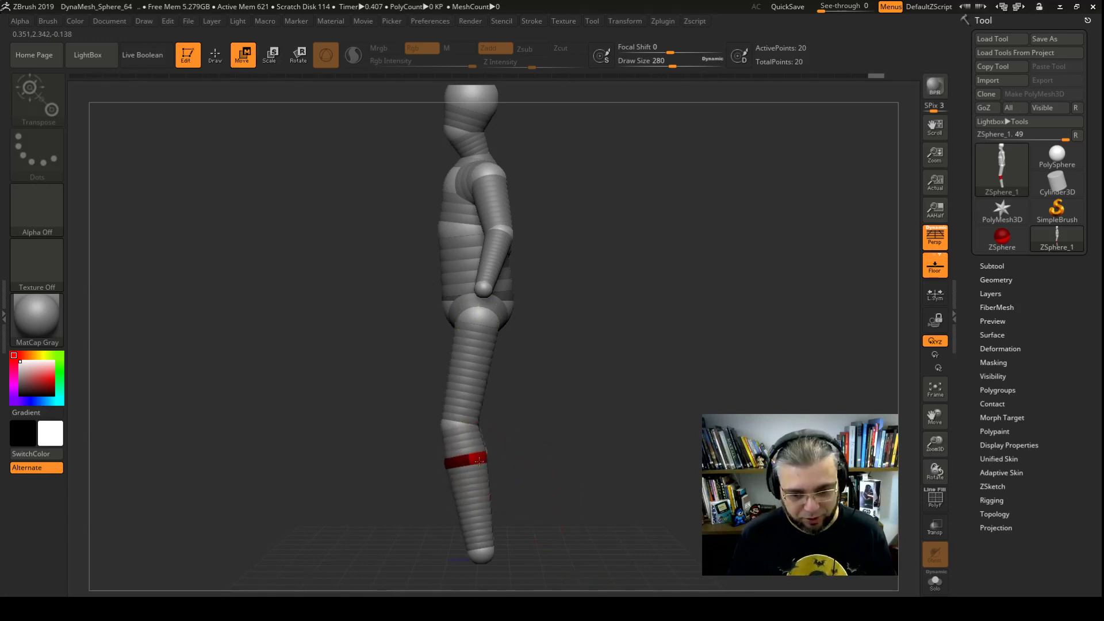
- Add a thigh joint, widen the thigh sphere slightly and enlarge the hip sphere
click(226, 58)
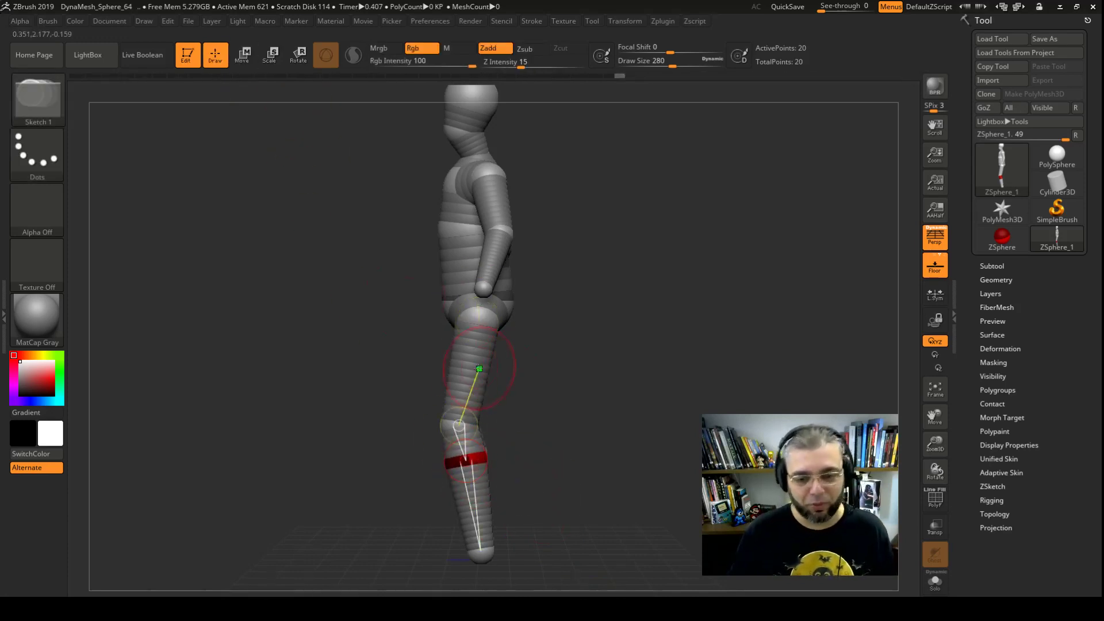
click(471, 374)
click(270, 55)
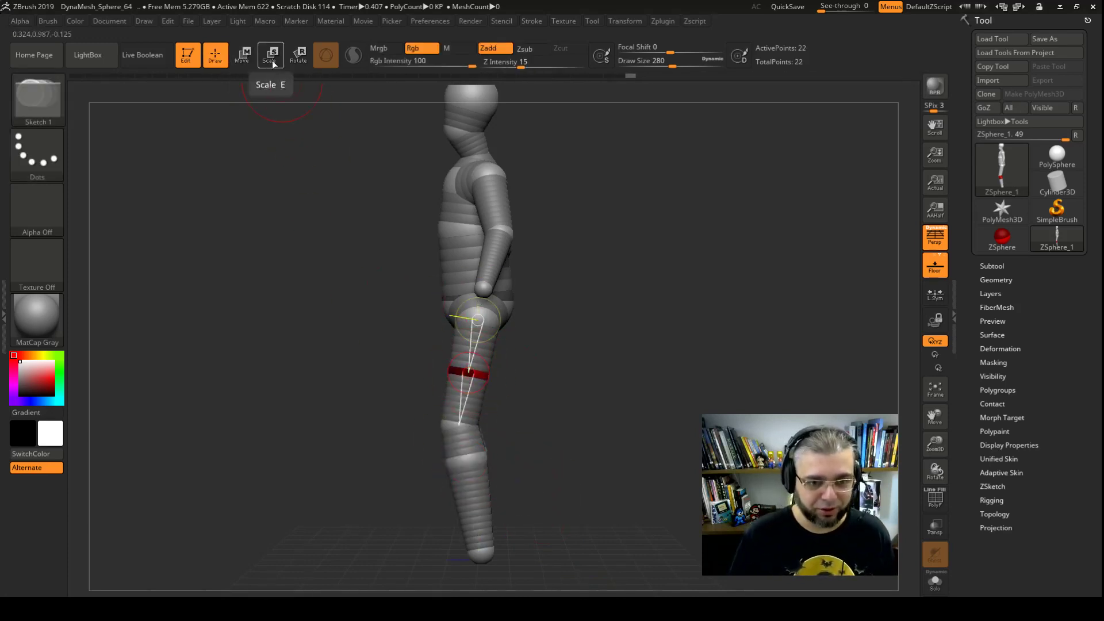
drag(477, 380, 489, 382)
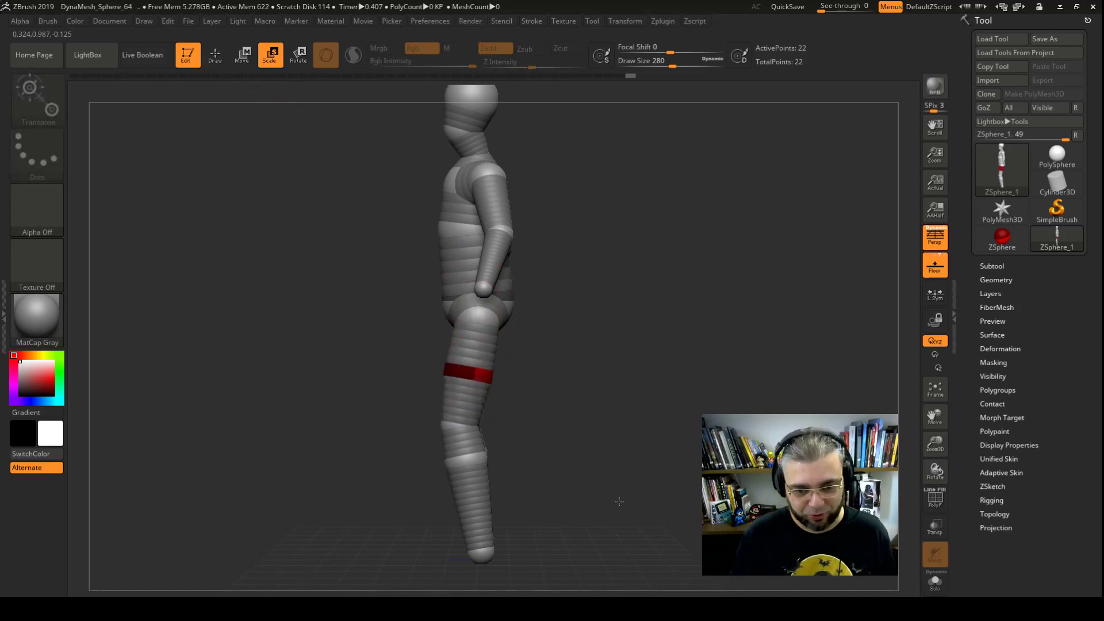
drag(498, 329, 517, 345)
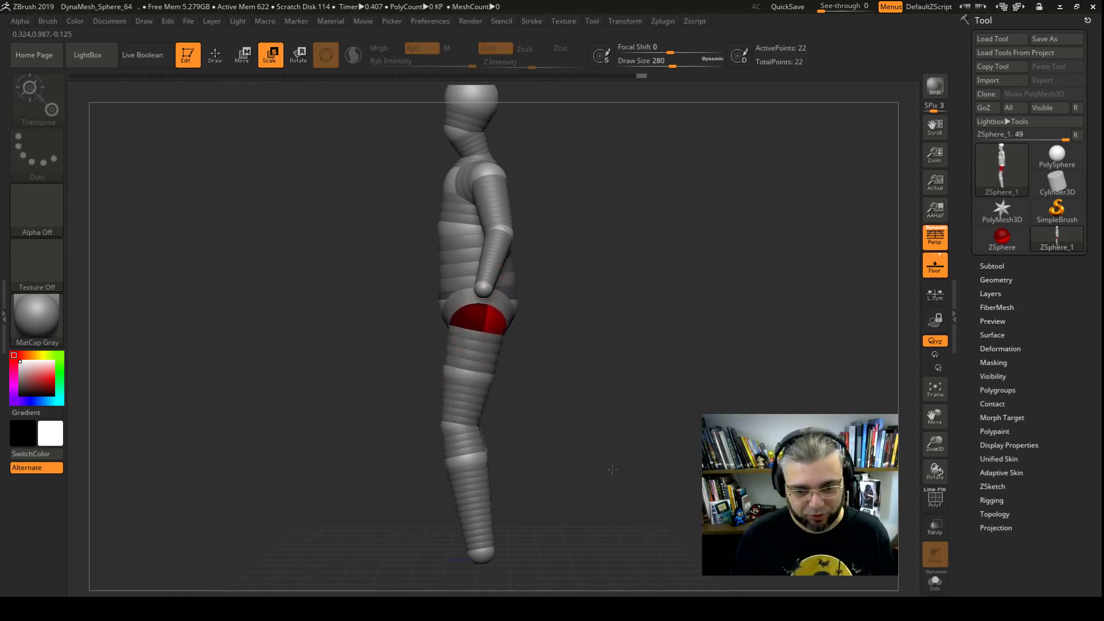
drag(616, 472, 632, 408)
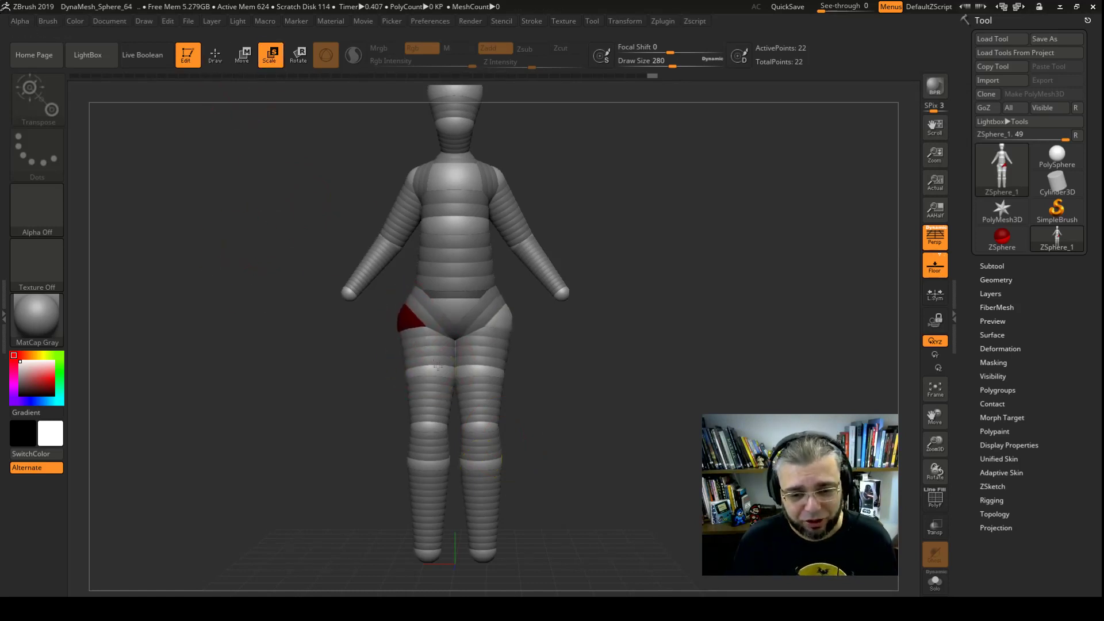
- Resize the left thigh sphere and add a wrist joint on the forearms
drag(456, 395, 454, 413)
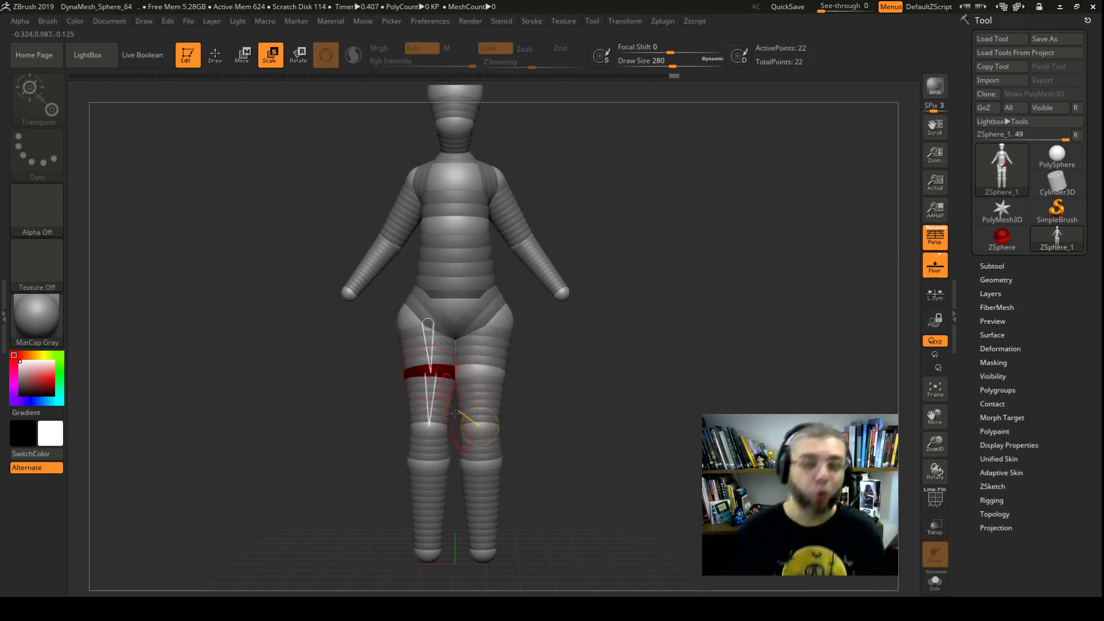
click(213, 54)
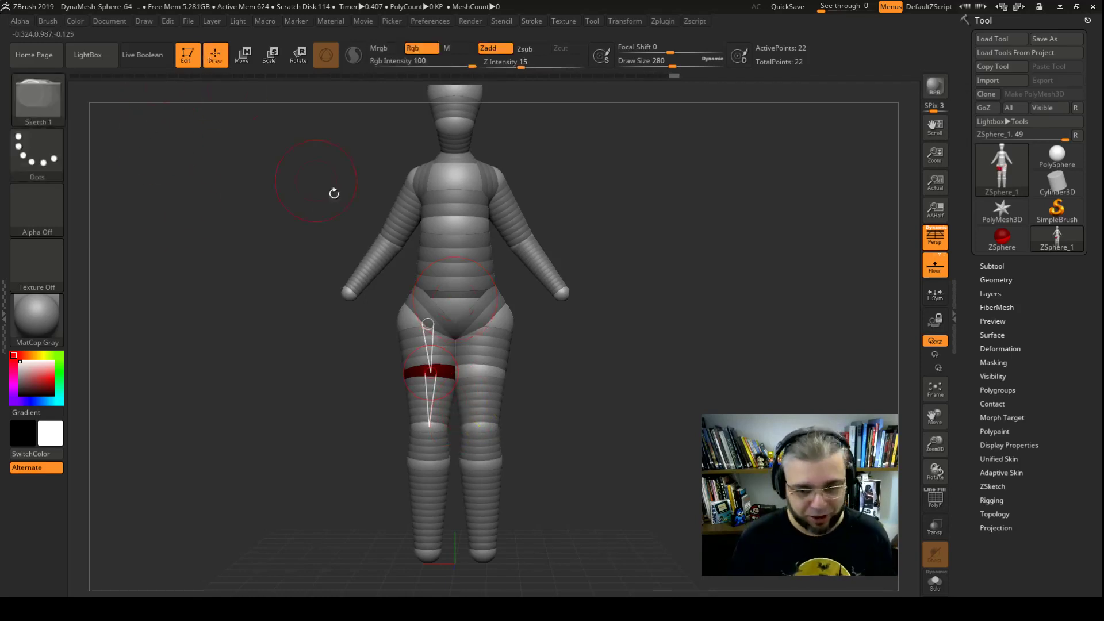
click(362, 276)
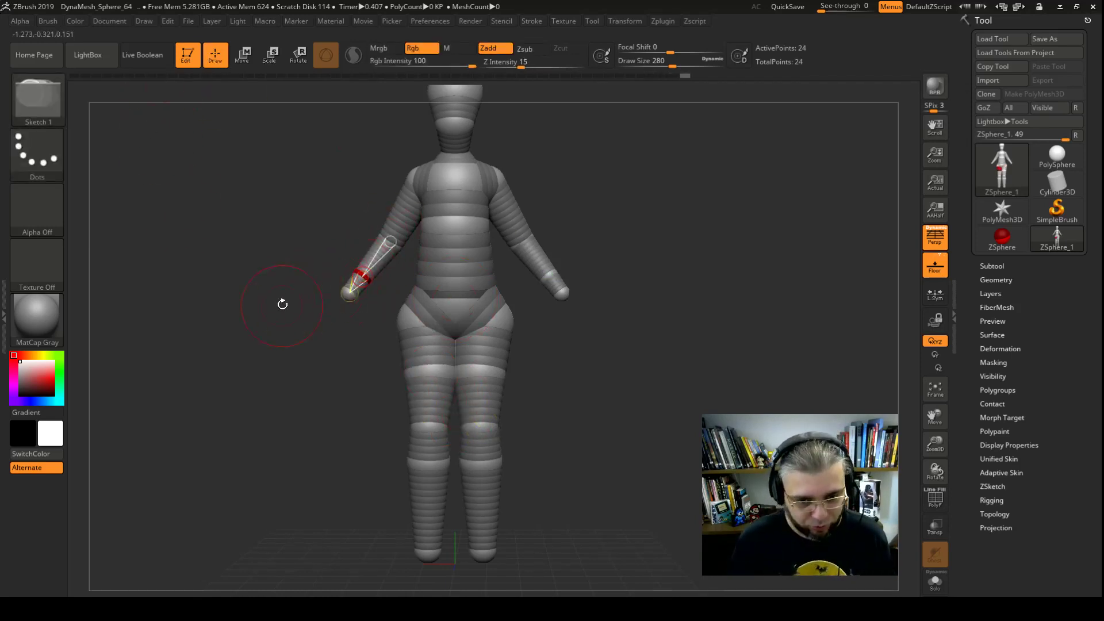
alt+right_drag(283, 305, 315, 345)
- Reduce the ZSphere draw size to 39 and zoom in close on the left hand
key(space)
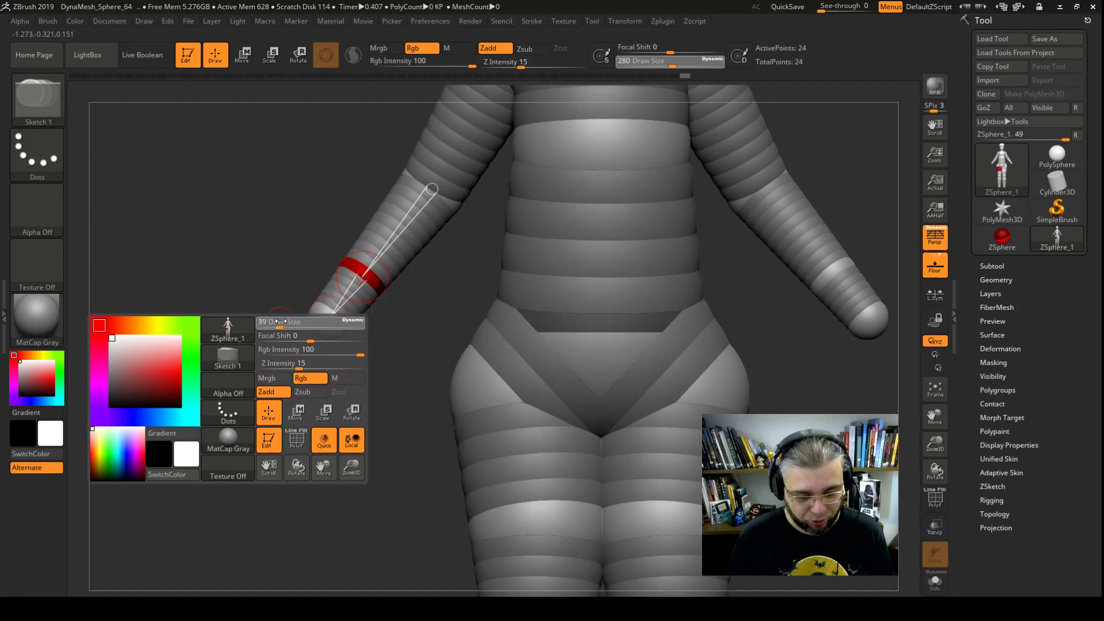
mouse_move(280, 321)
mouse_down()
mouse_move(333, 345)
mouse_move(342, 373)
mouse_move(316, 355)
mouse_move(316, 323)
mouse_up()
key(w)
mouse_move(265, 273)
alt+mouse_down()
mouse_move(247, 258)
mouse_move(355, 336)
alt+mouse_up()
- Add a thumb sphere to the hand and pull it out
click(215, 58)
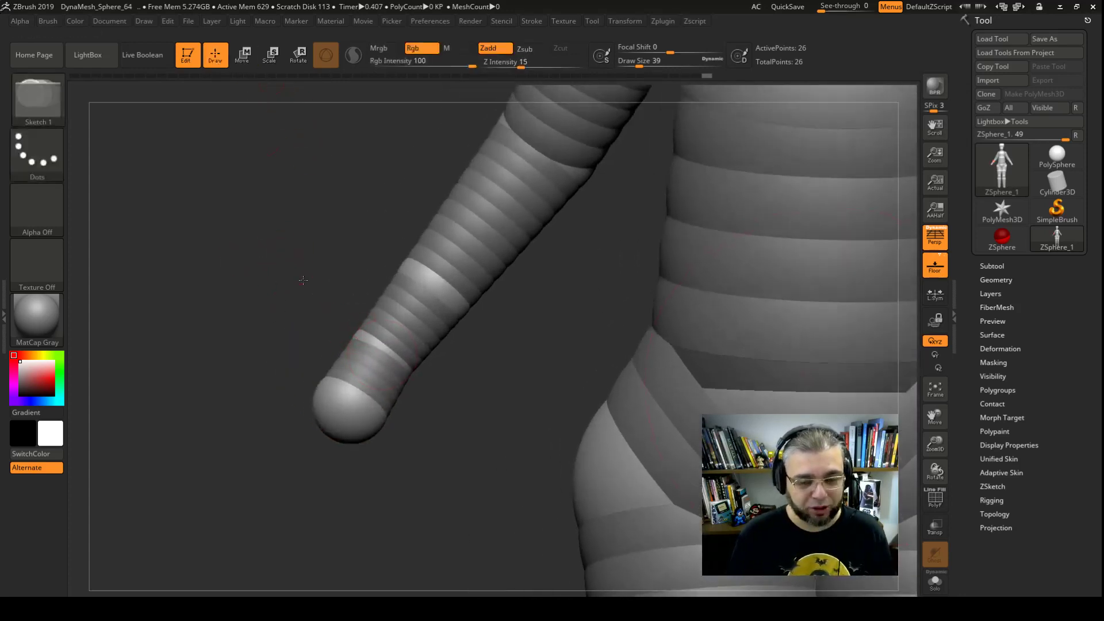
key(space)
mouse_move(259, 271)
mouse_down()
mouse_move(294, 277)
mouse_move(371, 351)
mouse_move(268, 388)
mouse_up()
key(w)
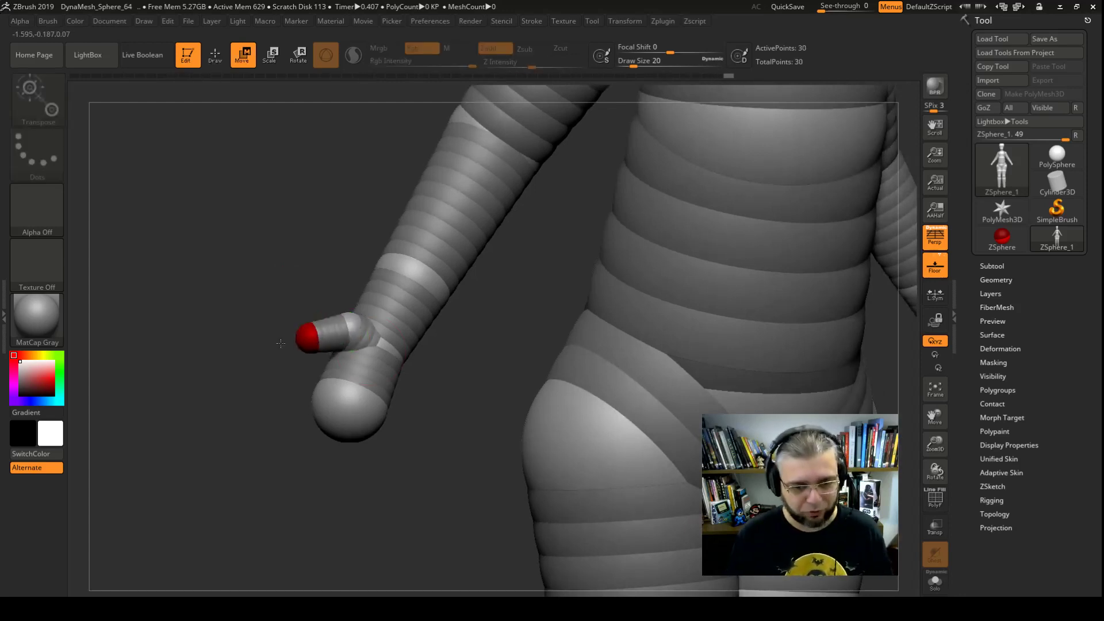
- Add spheres on the hand ball as bases for the fingers
click(219, 64)
drag(226, 453, 247, 397)
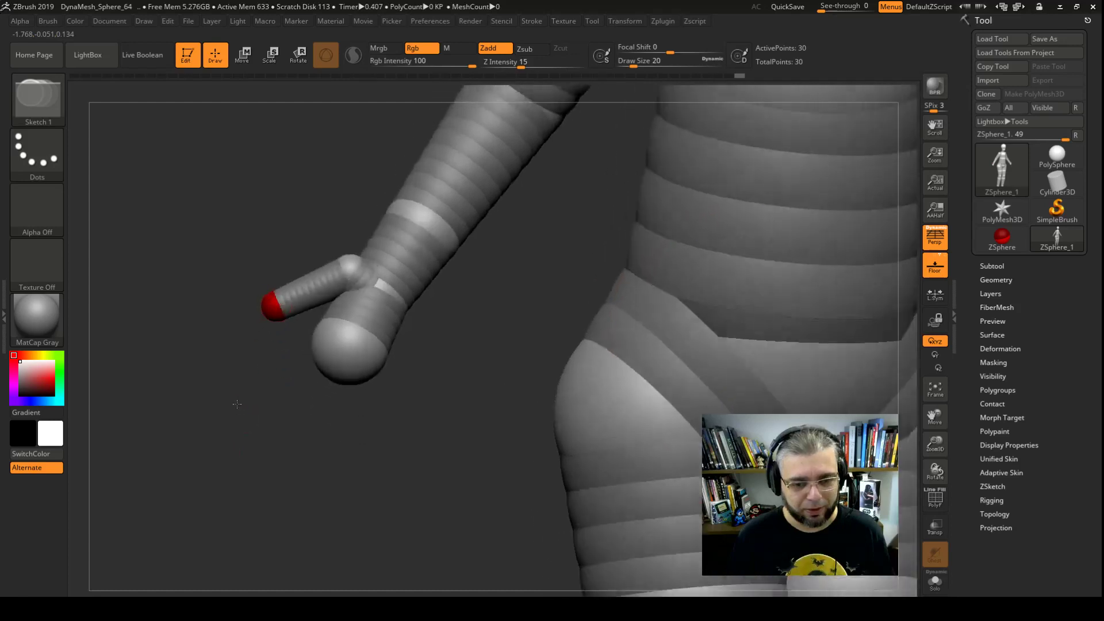
drag(309, 356, 320, 366)
click(339, 374)
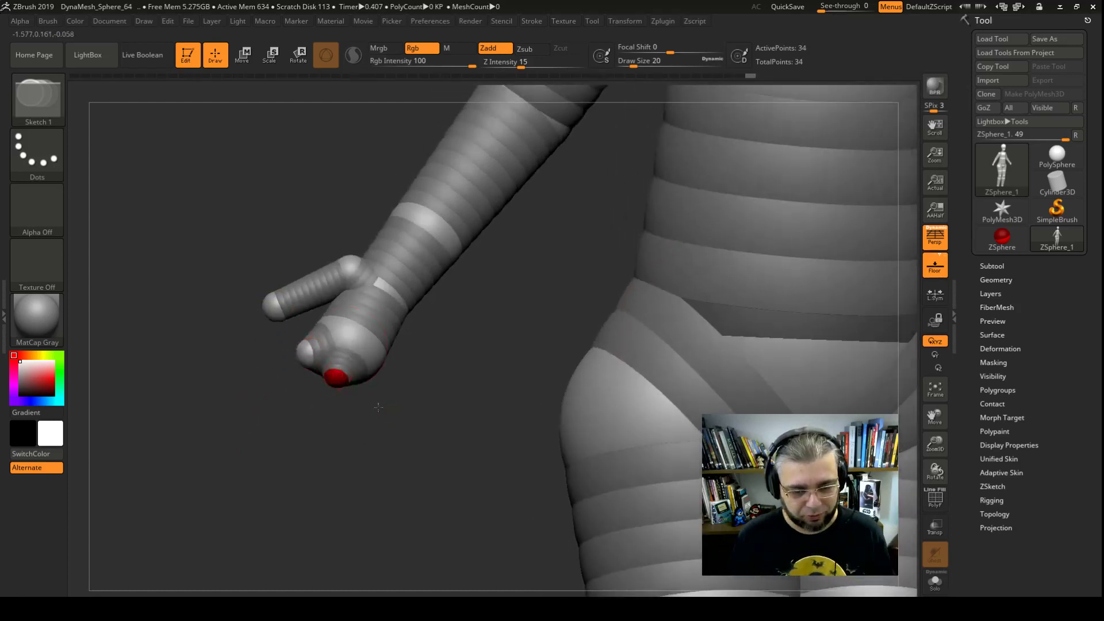
mouse_move(340, 375)
right_down()
mouse_move(364, 375)
mouse_move(336, 431)
right_up()
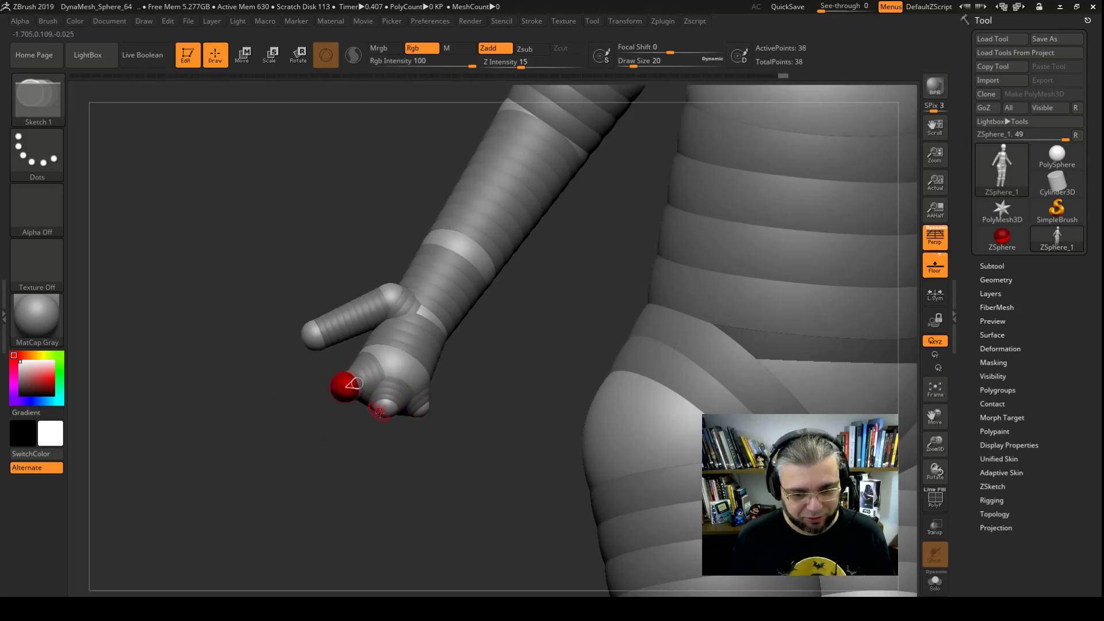
mouse_move(434, 447)
mouse_down()
mouse_move(429, 430)
mouse_move(403, 413)
mouse_up()
- Pull three fingers out from the knuckle spheres
key(w)
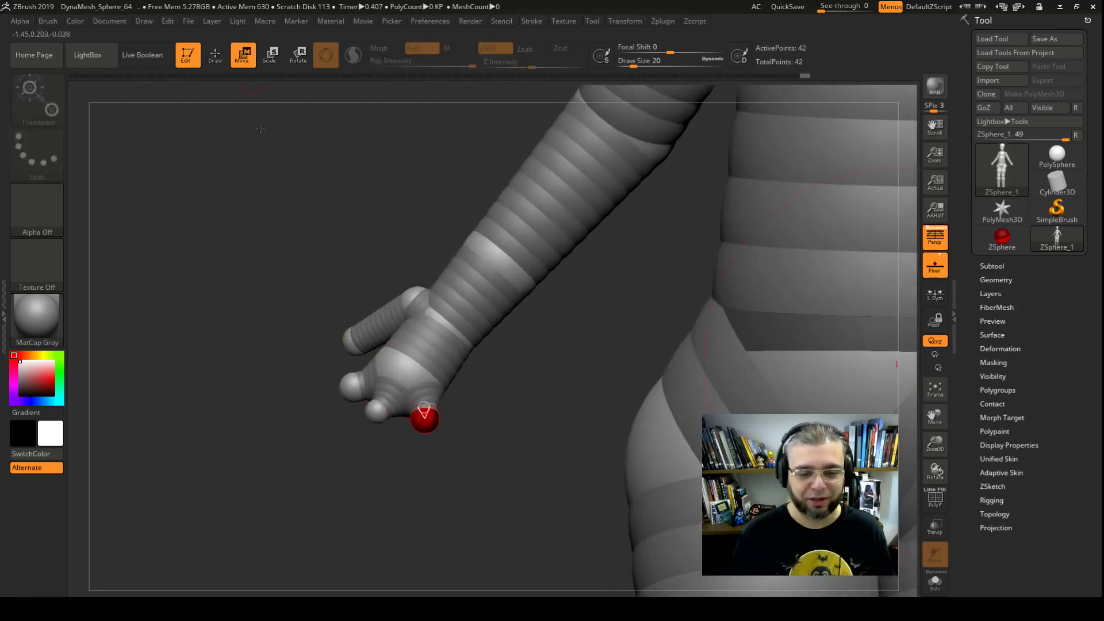
drag(345, 389, 296, 458)
drag(373, 424, 399, 463)
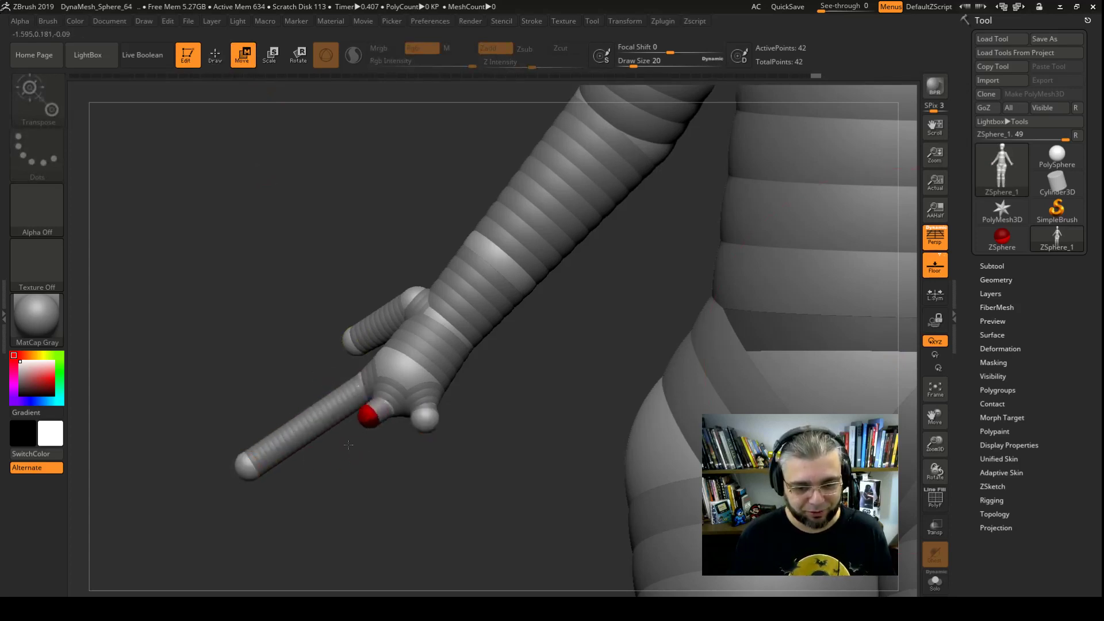
drag(428, 420, 343, 500)
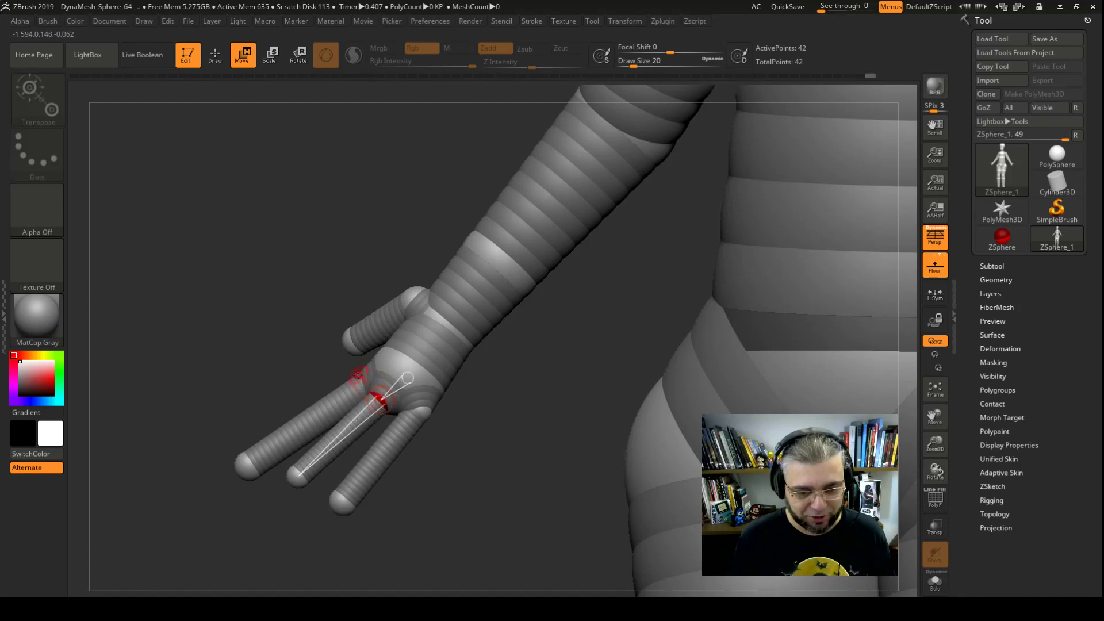
- Shorten the leftmost finger, adjust the middle and third fingertips, then frame the figure
drag(326, 371, 279, 418)
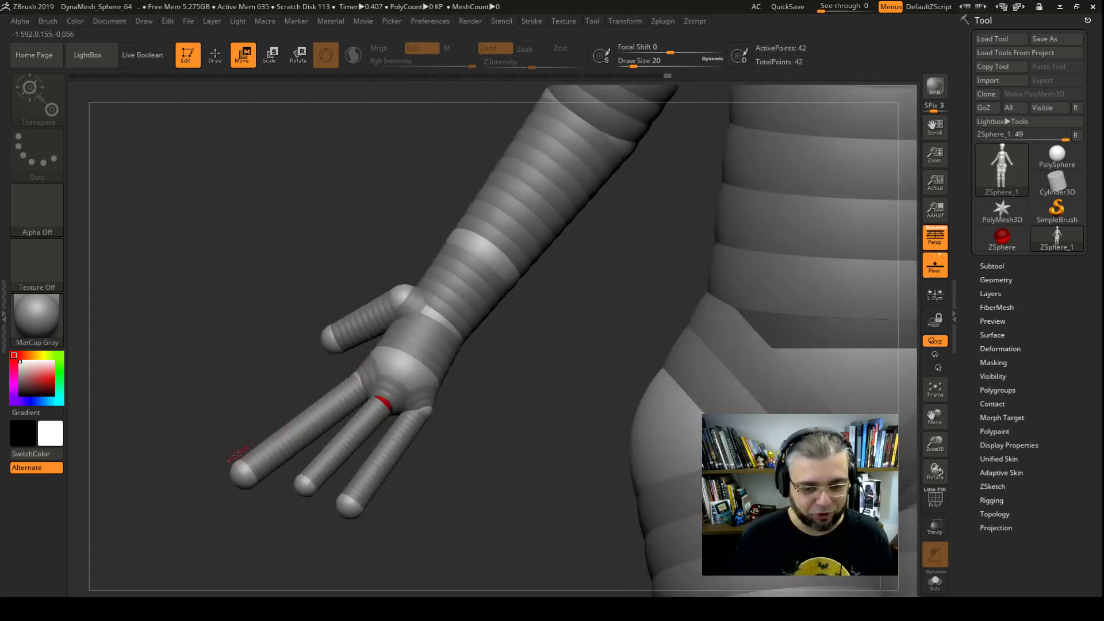
drag(237, 454, 310, 424)
mouse_move(304, 484)
mouse_down()
mouse_move(313, 491)
mouse_move(326, 460)
mouse_up()
drag(350, 511, 392, 484)
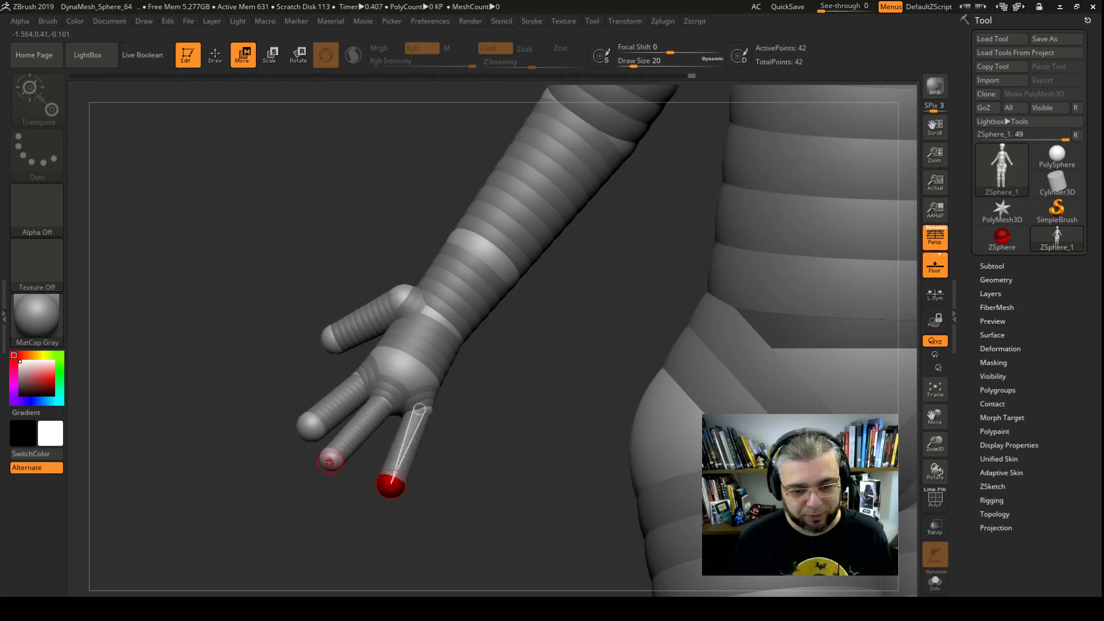
drag(329, 457, 338, 472)
mouse_move(462, 442)
mouse_down()
mouse_move(518, 407)
mouse_move(366, 396)
mouse_move(316, 276)
mouse_move(364, 316)
mouse_up()
key(f)
key(f)
- Move the shoulders and bend both arms at the shoulders and elbows
alt+drag(391, 356, 404, 402)
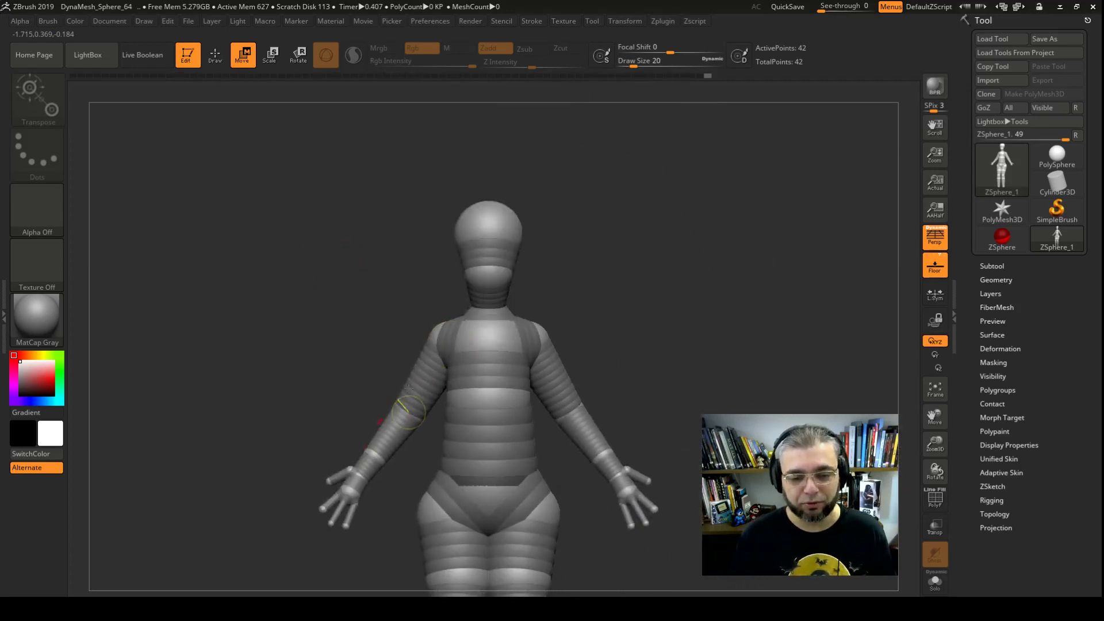
mouse_move(434, 338)
mouse_down()
mouse_move(394, 312)
mouse_move(353, 240)
mouse_move(364, 266)
mouse_move(296, 191)
mouse_up()
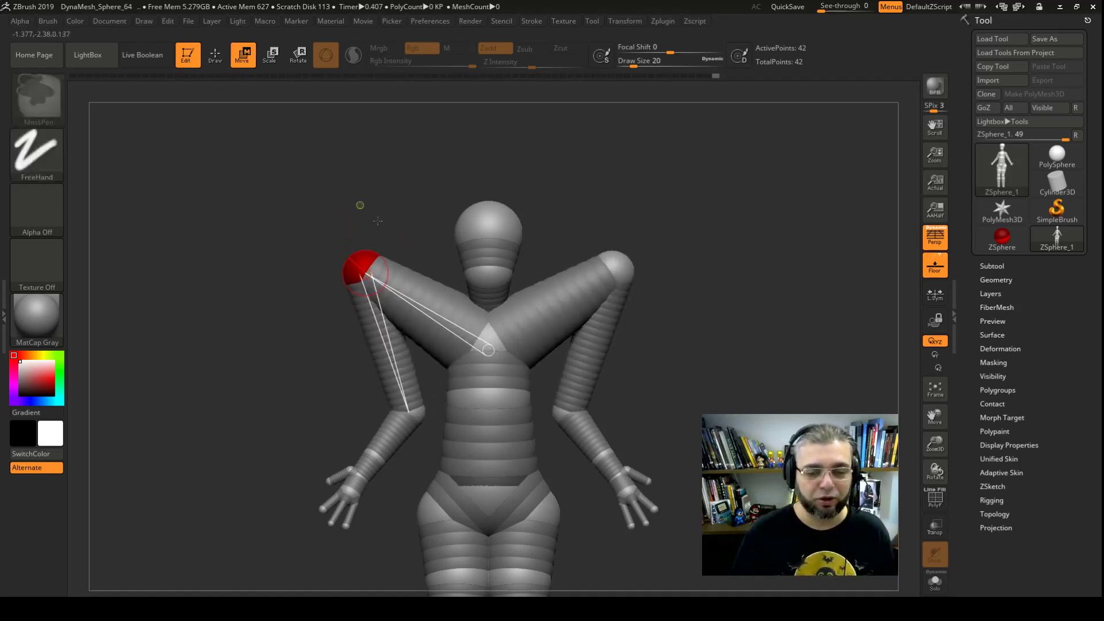
drag(362, 266, 448, 340)
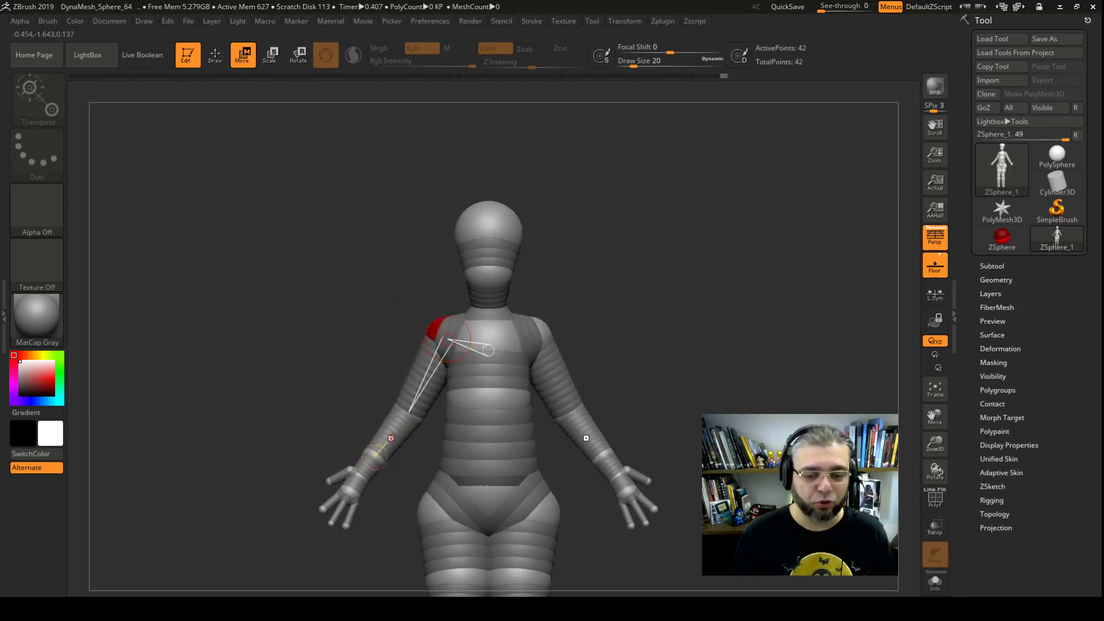
mouse_move(420, 420)
mouse_down()
mouse_move(388, 394)
mouse_move(401, 422)
mouse_up()
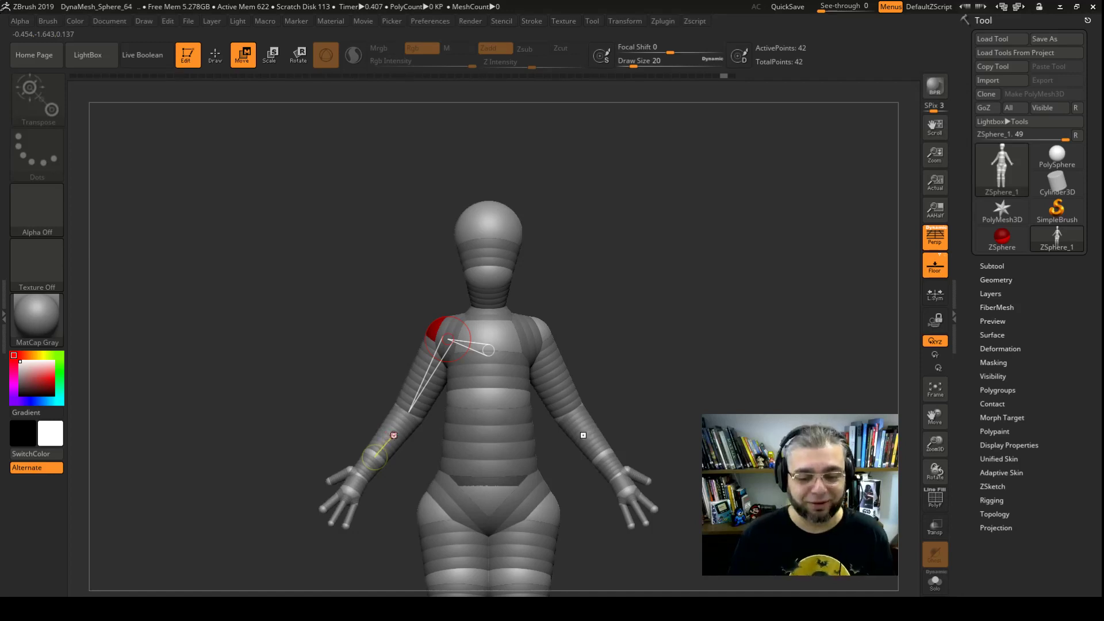
- Reposition both forearms and hands, then rotate both arms up toward a T-pose
mouse_move(368, 449)
mouse_down()
mouse_move(376, 394)
mouse_move(356, 422)
mouse_move(408, 442)
mouse_up()
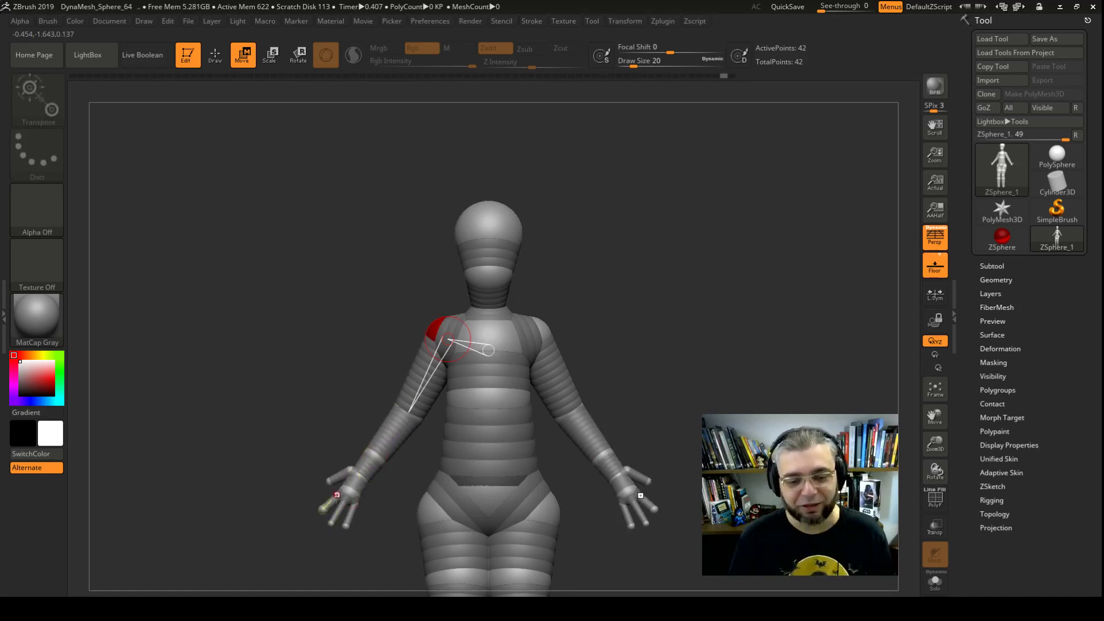
drag(404, 432, 380, 448)
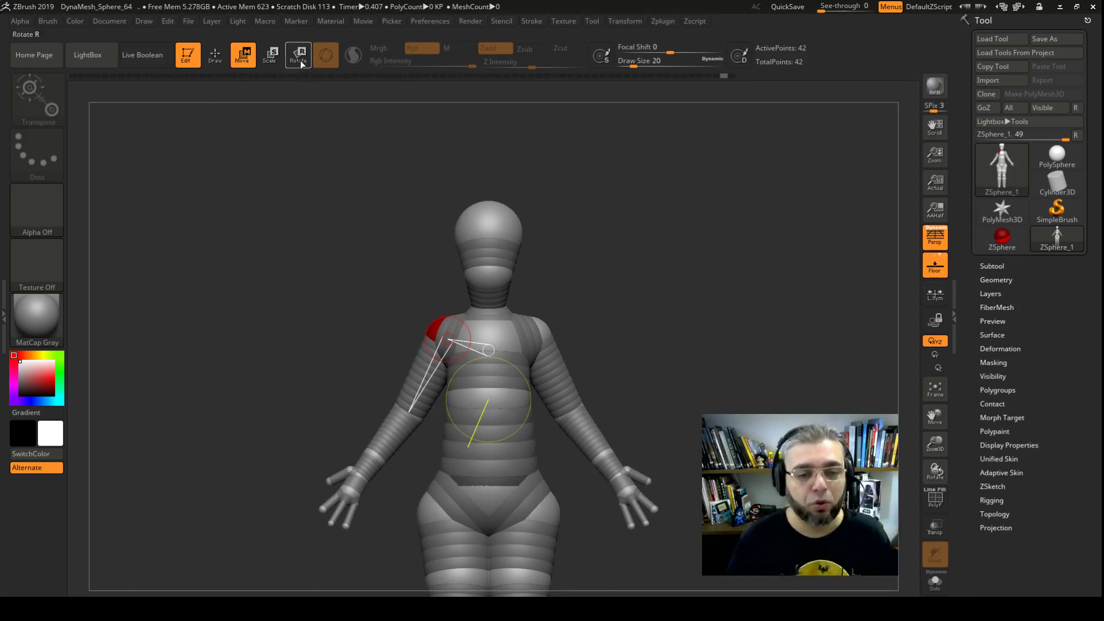
click(306, 64)
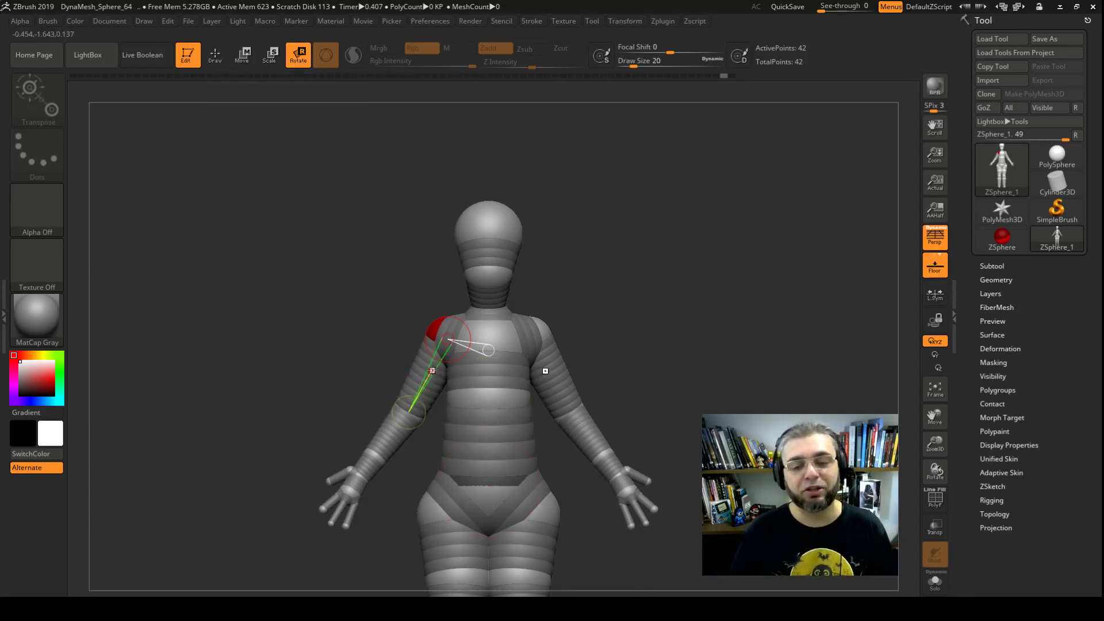
mouse_move(432, 371)
mouse_down()
mouse_move(412, 339)
mouse_move(431, 184)
mouse_up()
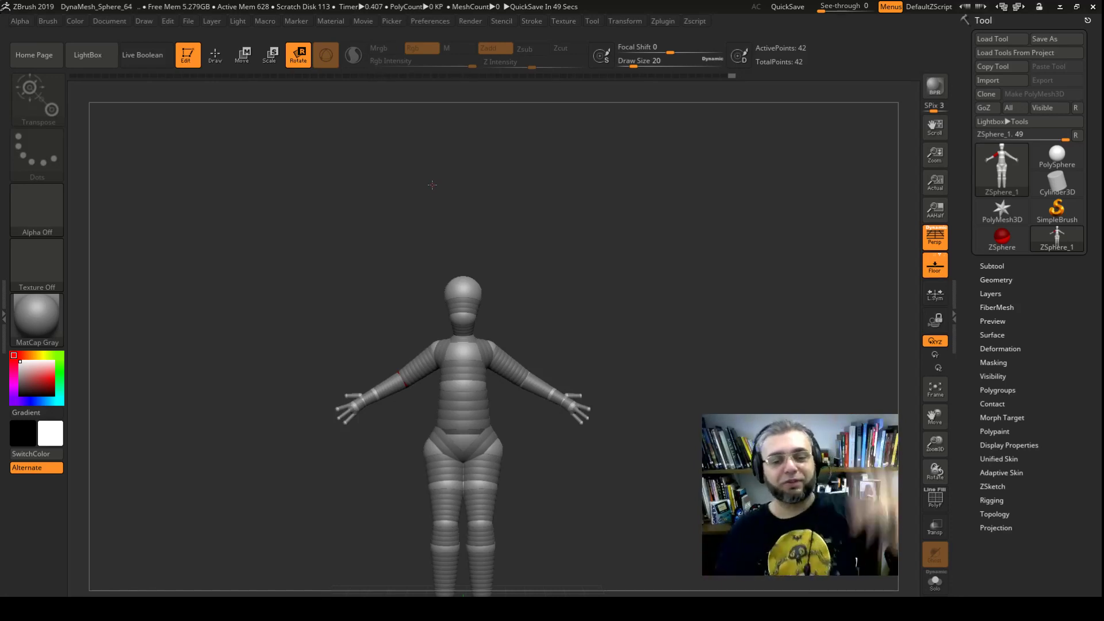
- Rotate both arms slightly down at the shoulders into an A-pose angle and zoom in
click(245, 55)
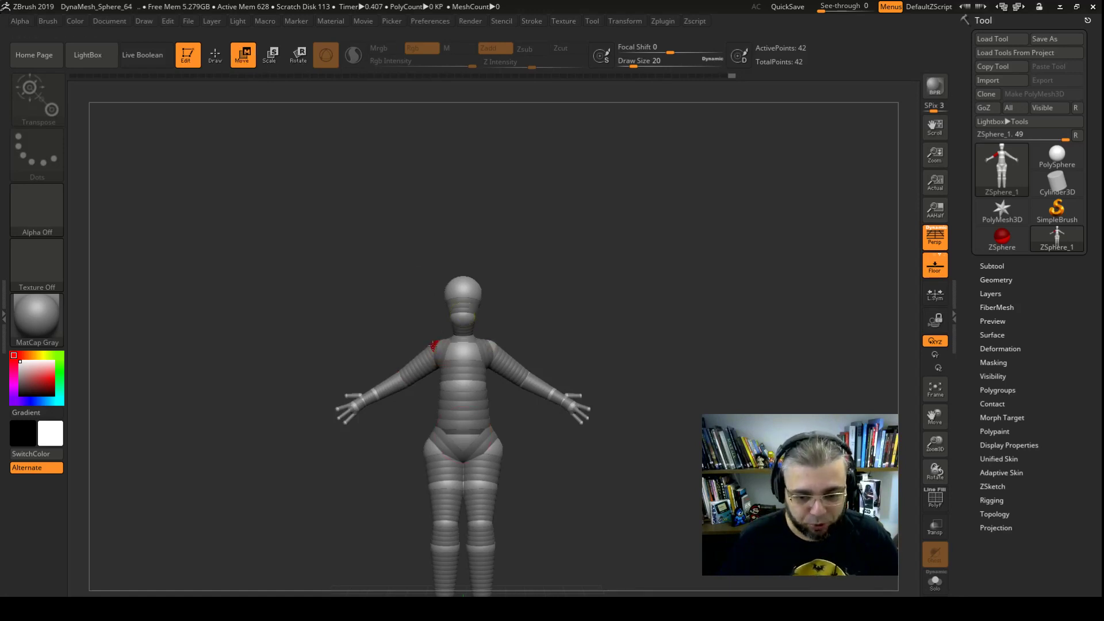
click(299, 61)
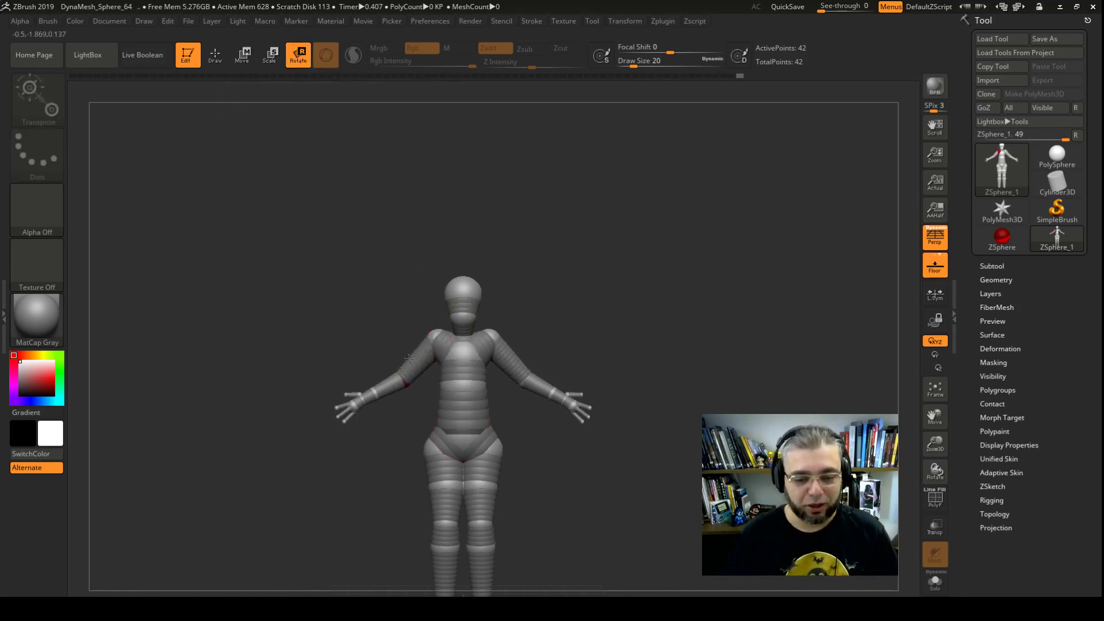
drag(408, 358, 389, 395)
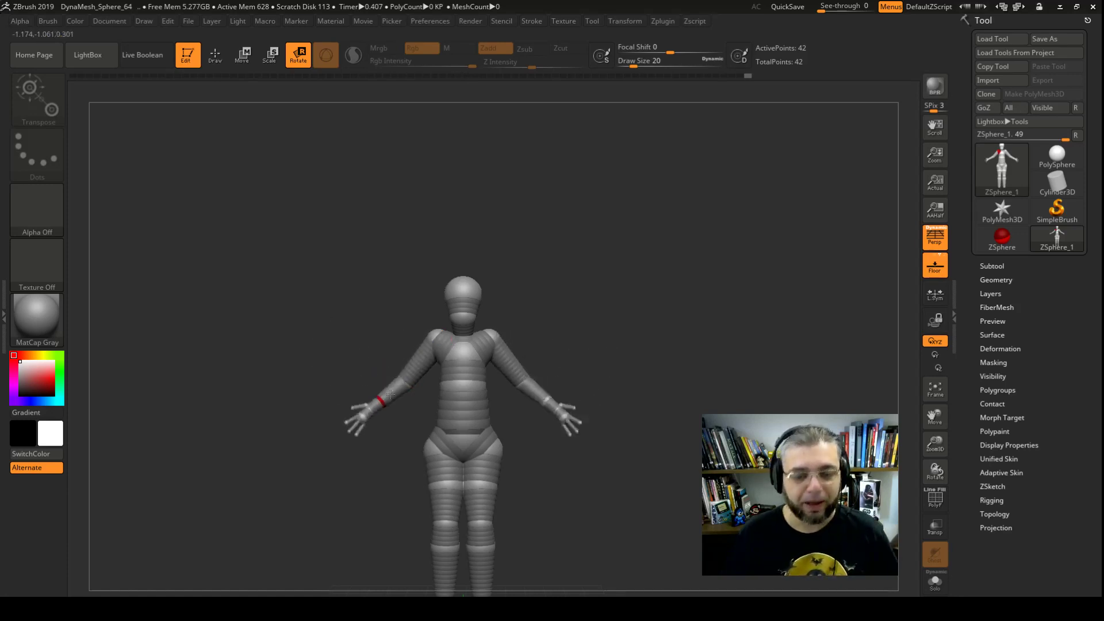
alt+drag(397, 345, 391, 265)
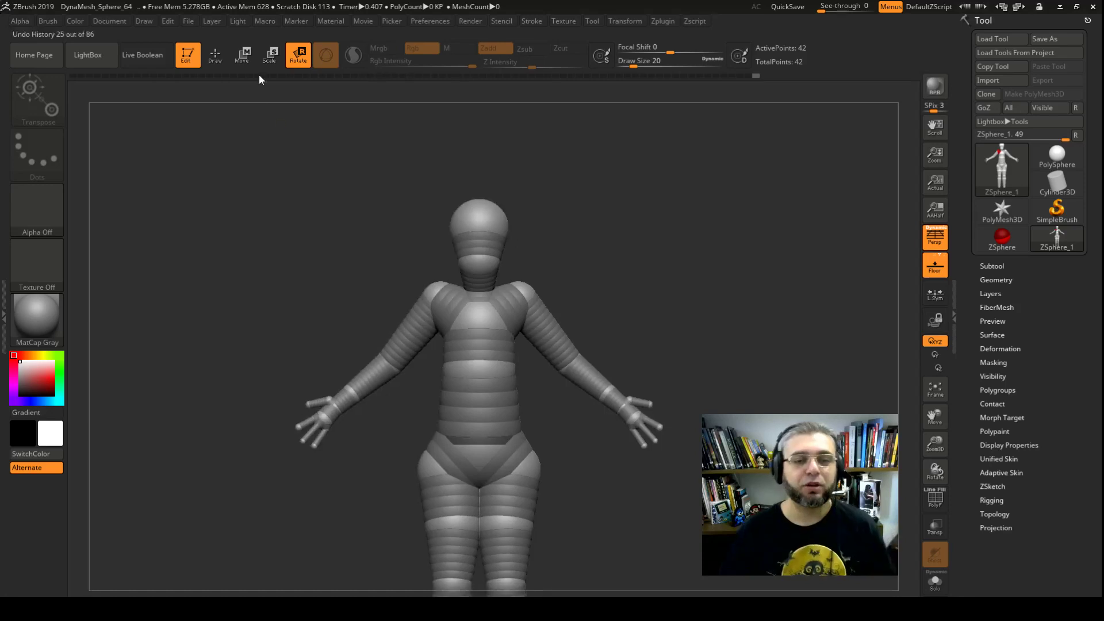
- Stretch both arms slightly longer, undoing an overlong pull and an elbow bend
click(242, 54)
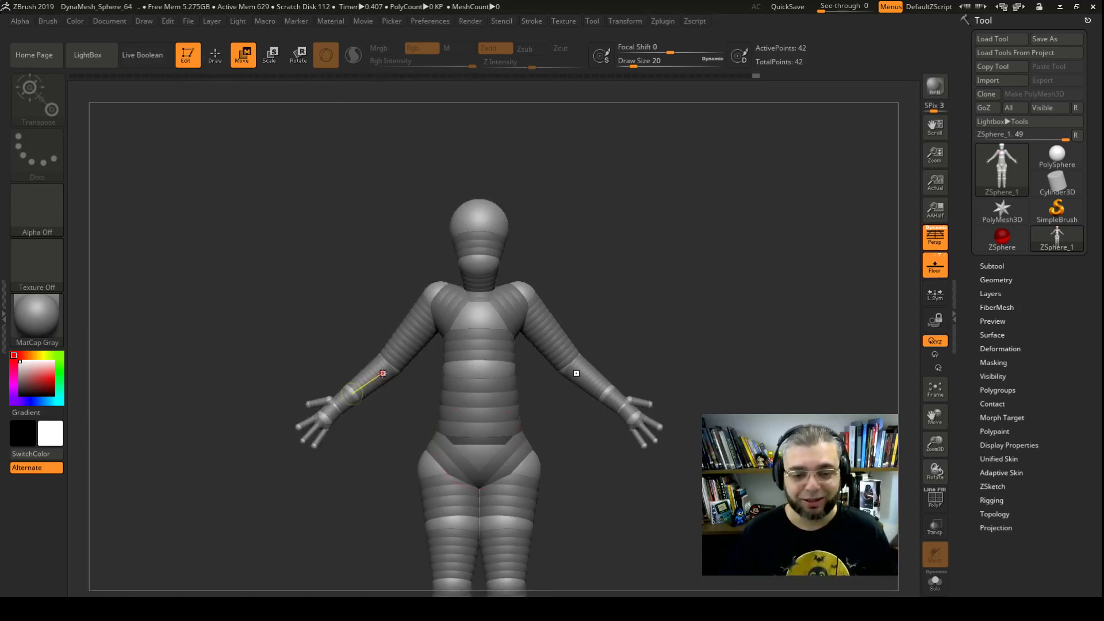
drag(383, 373, 310, 430)
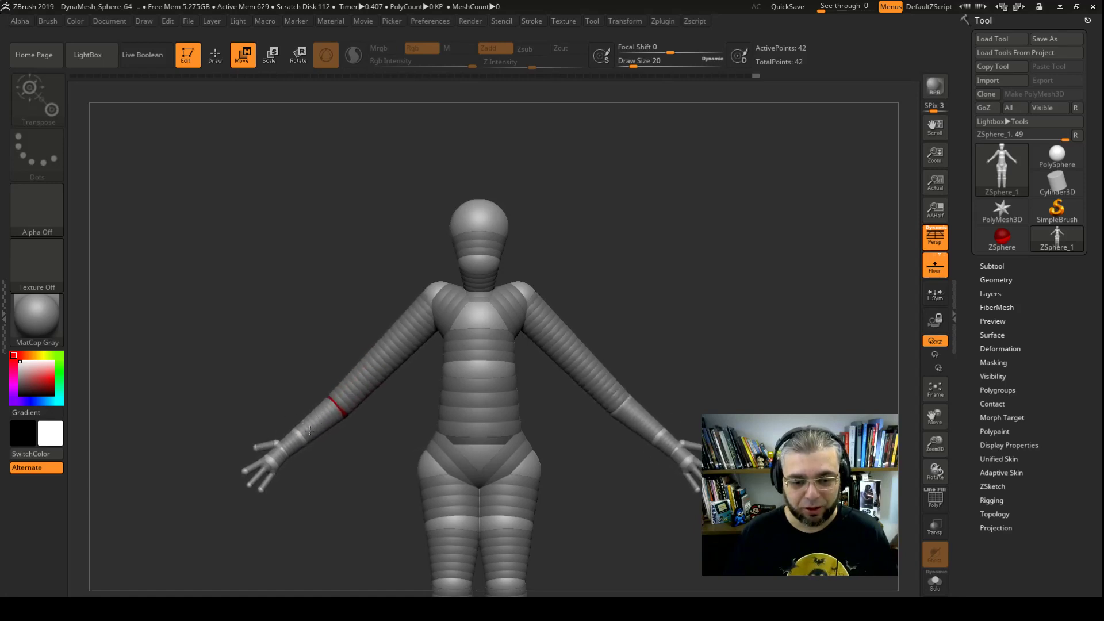
key(ctrl+z)
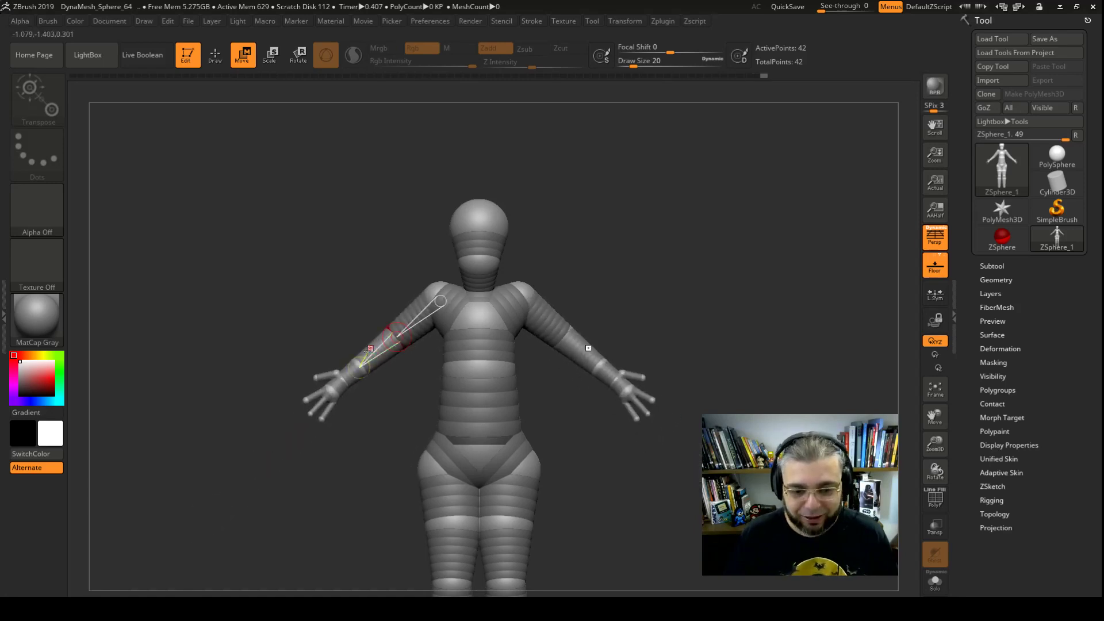
mouse_move(377, 354)
mouse_down()
mouse_move(340, 378)
mouse_move(348, 365)
mouse_up()
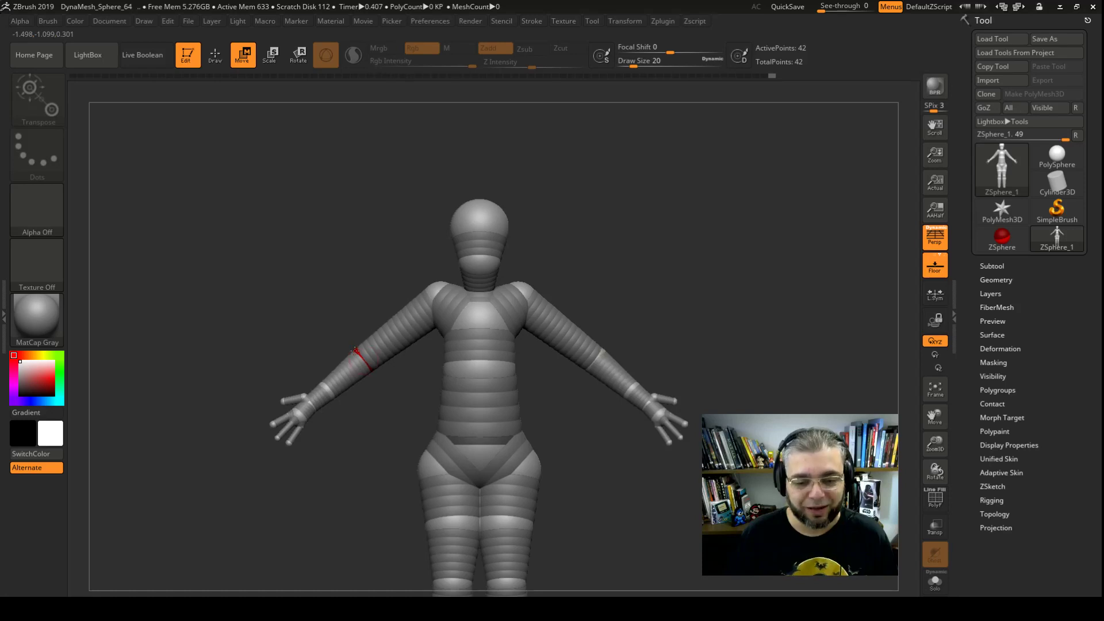
drag(355, 351, 254, 354)
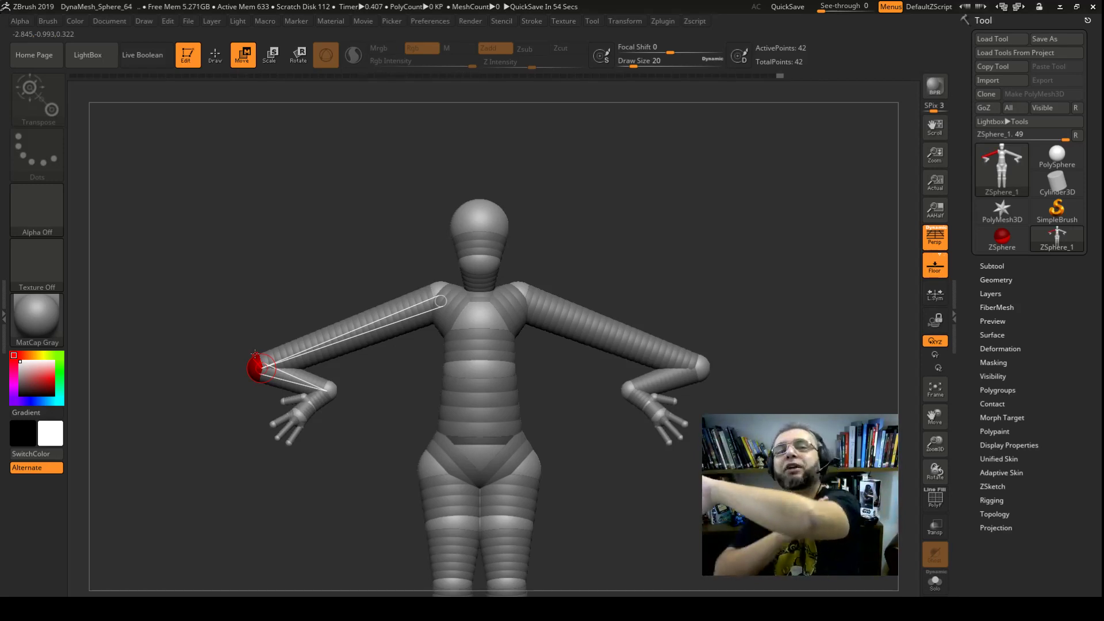
key(ctrl+z)
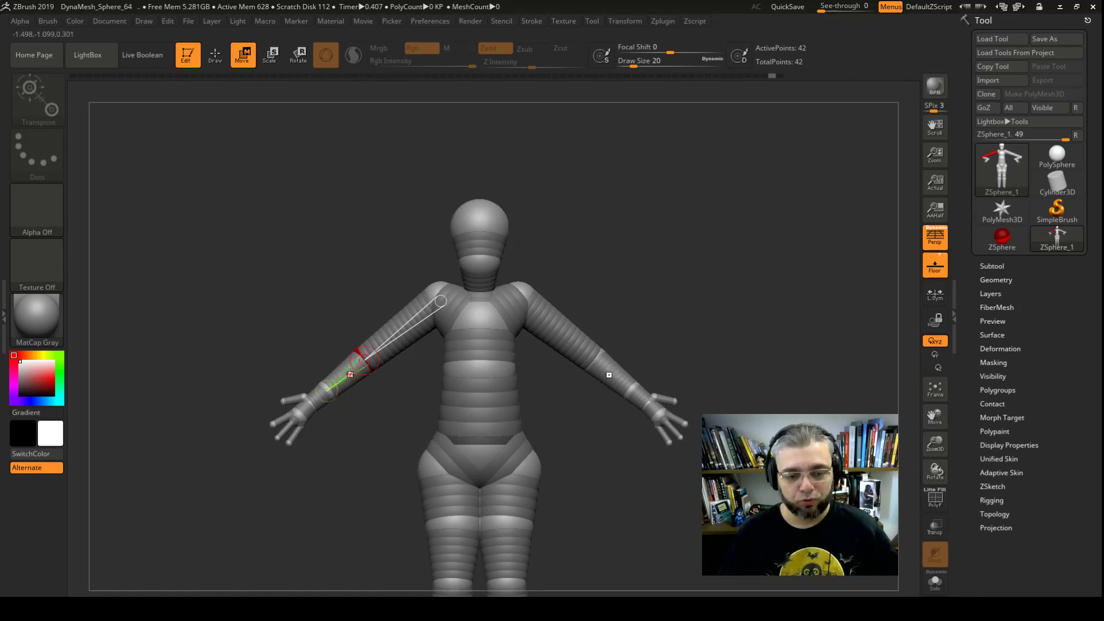
- Drop both forearms and hands lower toward the hips and raise the shoulders slightly
drag(348, 375, 356, 381)
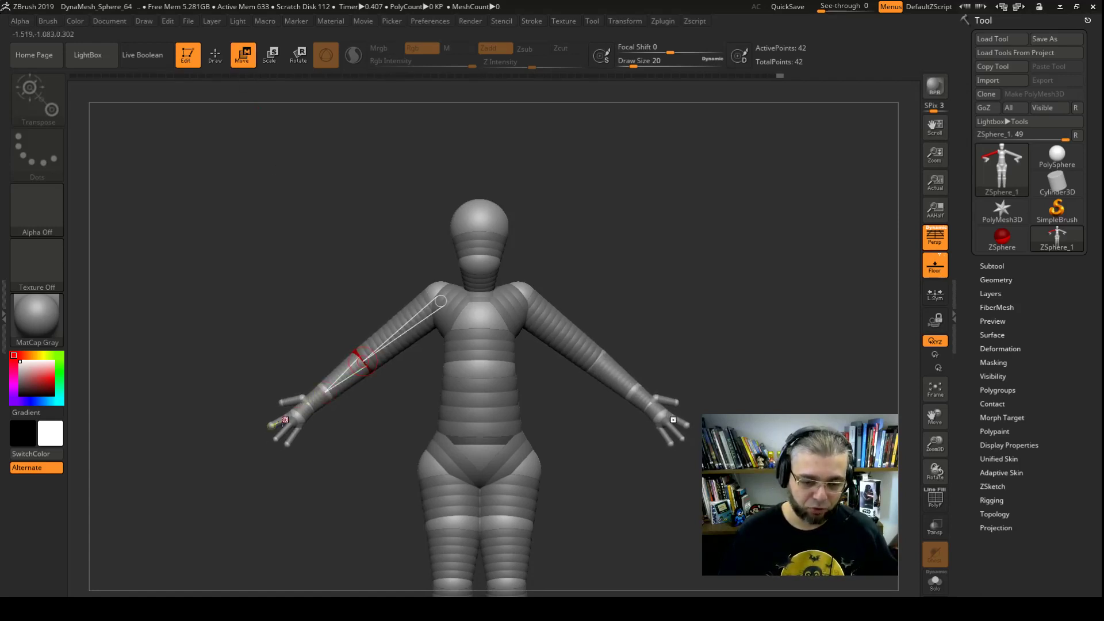
mouse_move(342, 378)
mouse_down()
mouse_move(289, 403)
mouse_move(293, 415)
mouse_up()
mouse_move(371, 351)
mouse_down()
mouse_move(333, 403)
mouse_move(381, 360)
mouse_up()
drag(440, 284, 439, 277)
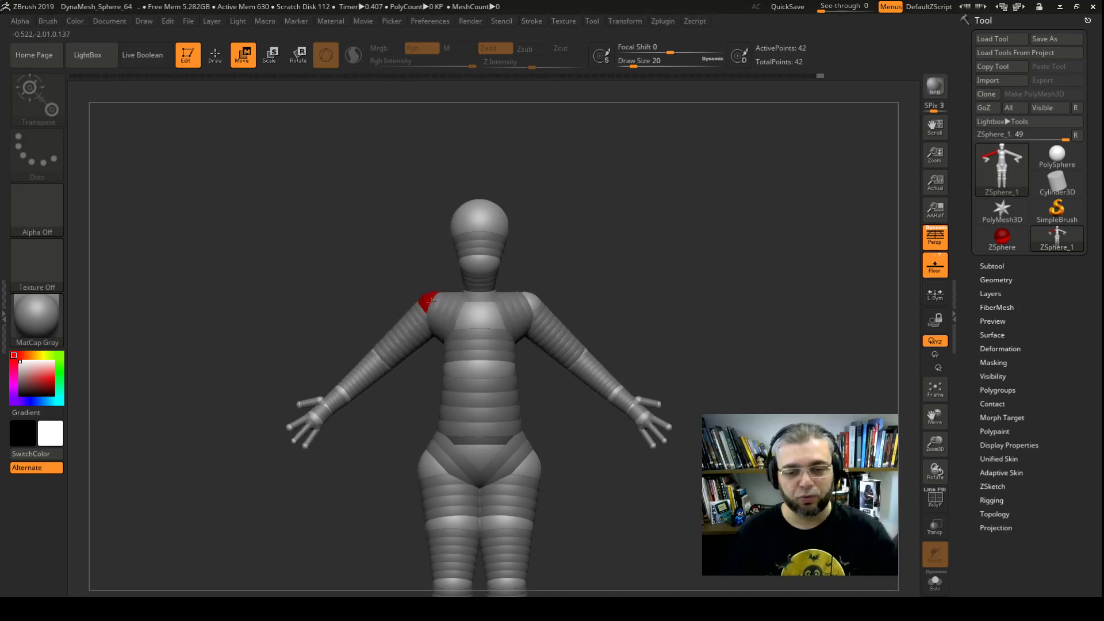
- Adjust the forearms and hands in side profile so the wrists twist, then return to front view
drag(591, 291, 549, 292)
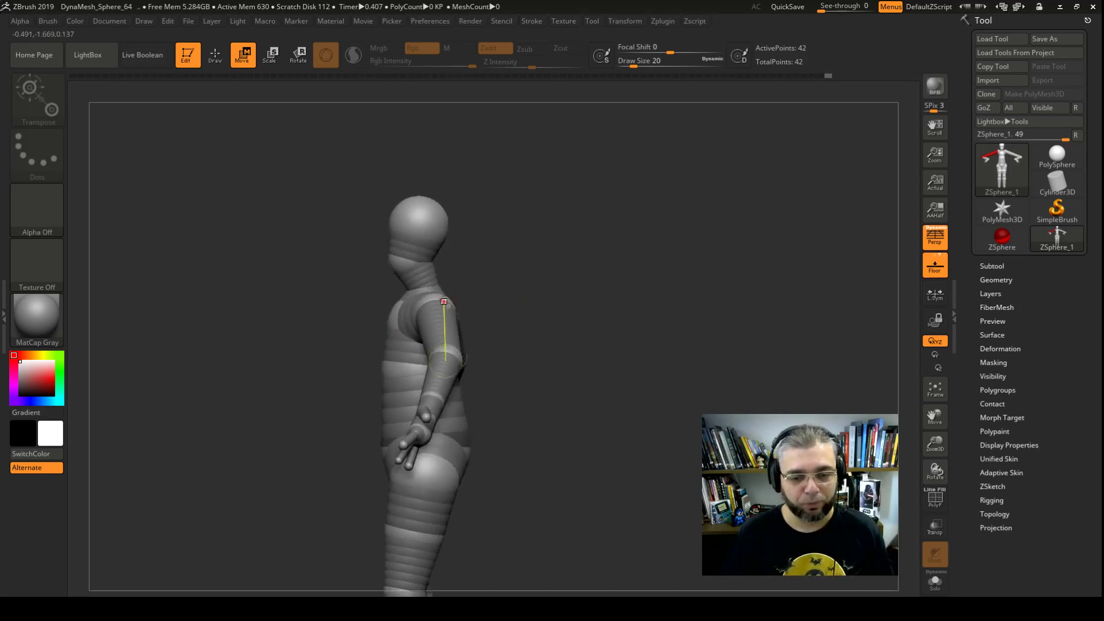
drag(444, 301, 434, 303)
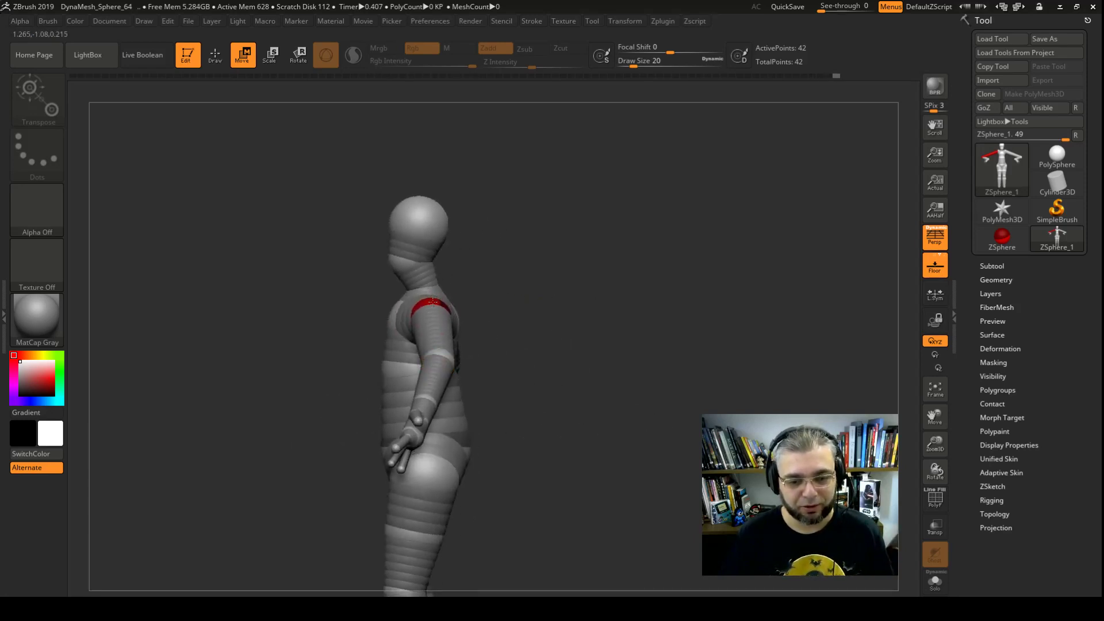
drag(538, 328, 535, 270)
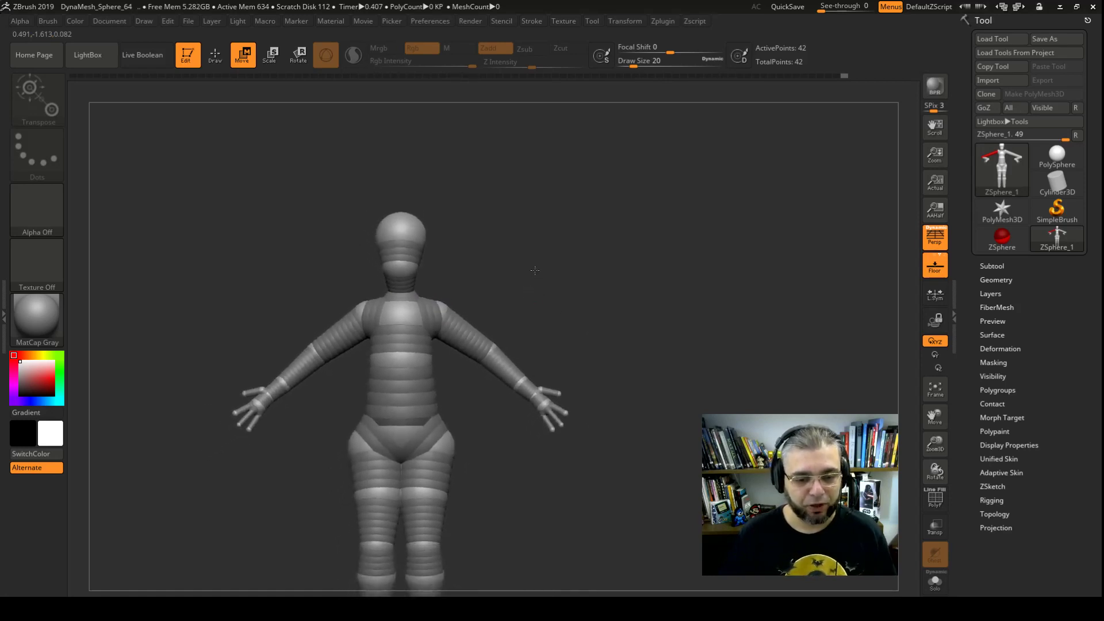
click(297, 55)
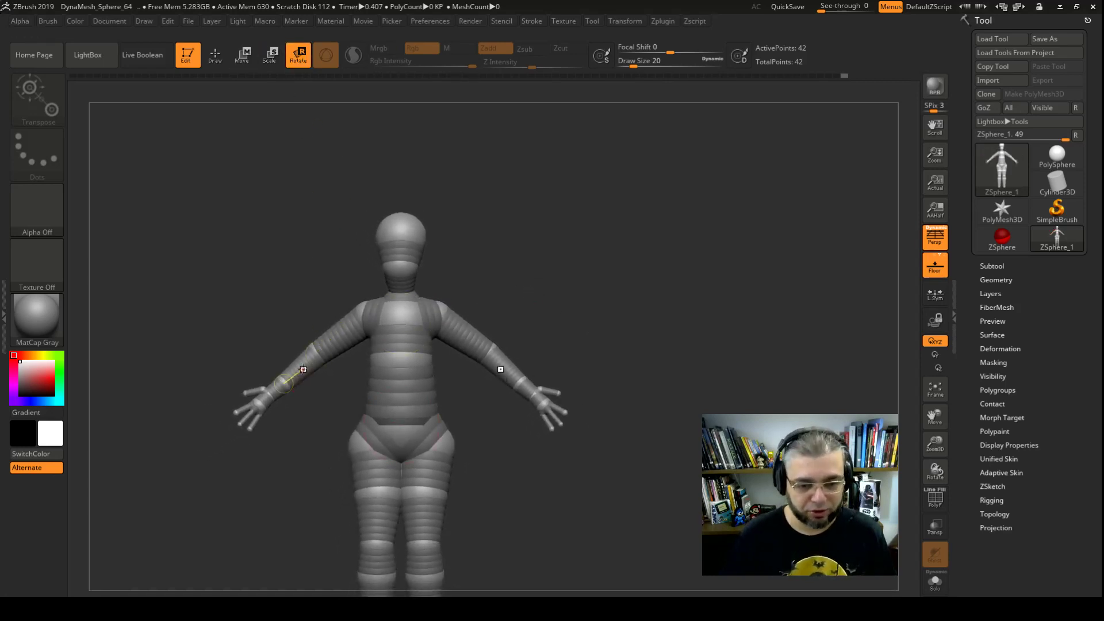
mouse_move(218, 322)
alt+mouse_down()
mouse_move(212, 281)
mouse_move(275, 394)
mouse_move(414, 534)
mouse_move(273, 376)
mouse_move(279, 390)
mouse_move(239, 404)
alt+mouse_up()
click(242, 55)
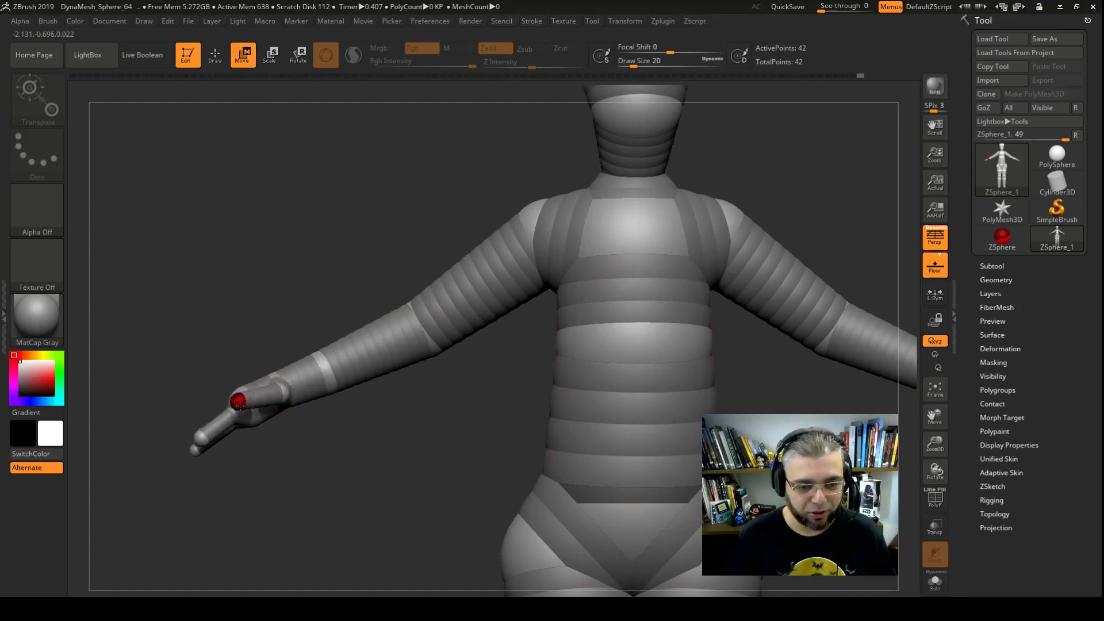
ctrl+right_drag(253, 376, 332, 233)
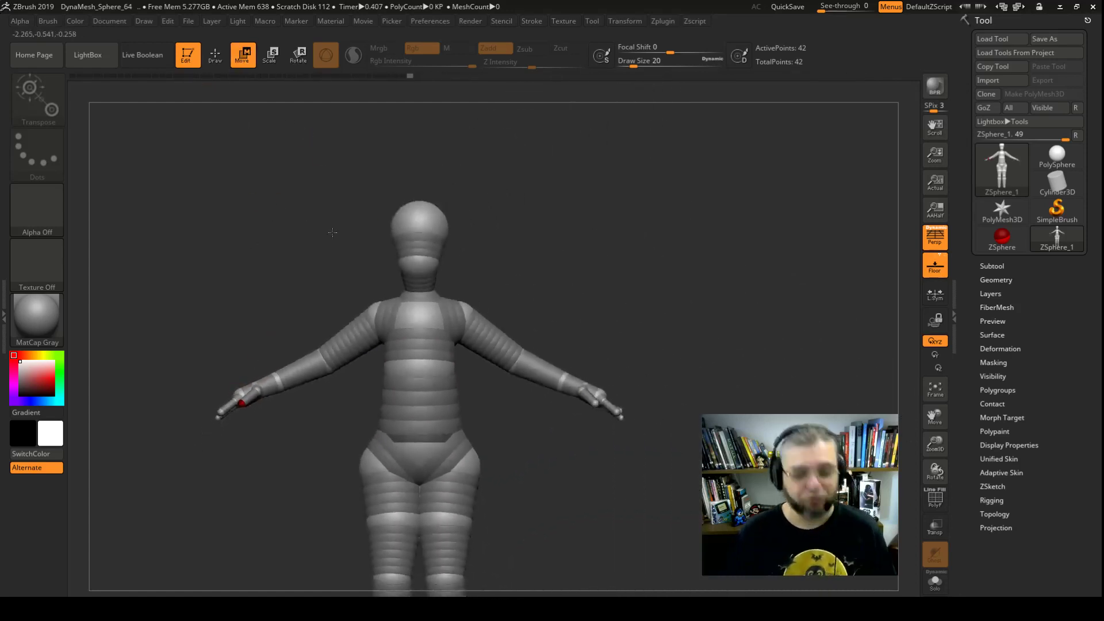
key(a)
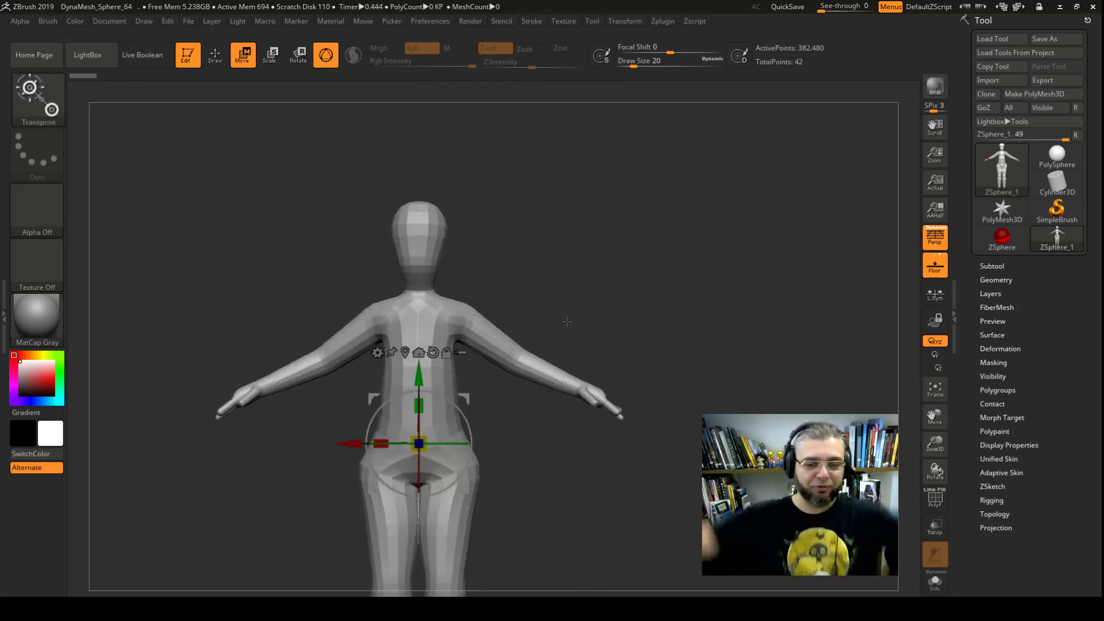
mouse_move(604, 284)
ctrl+right_down()
mouse_move(532, 345)
mouse_move(582, 329)
ctrl+right_up()
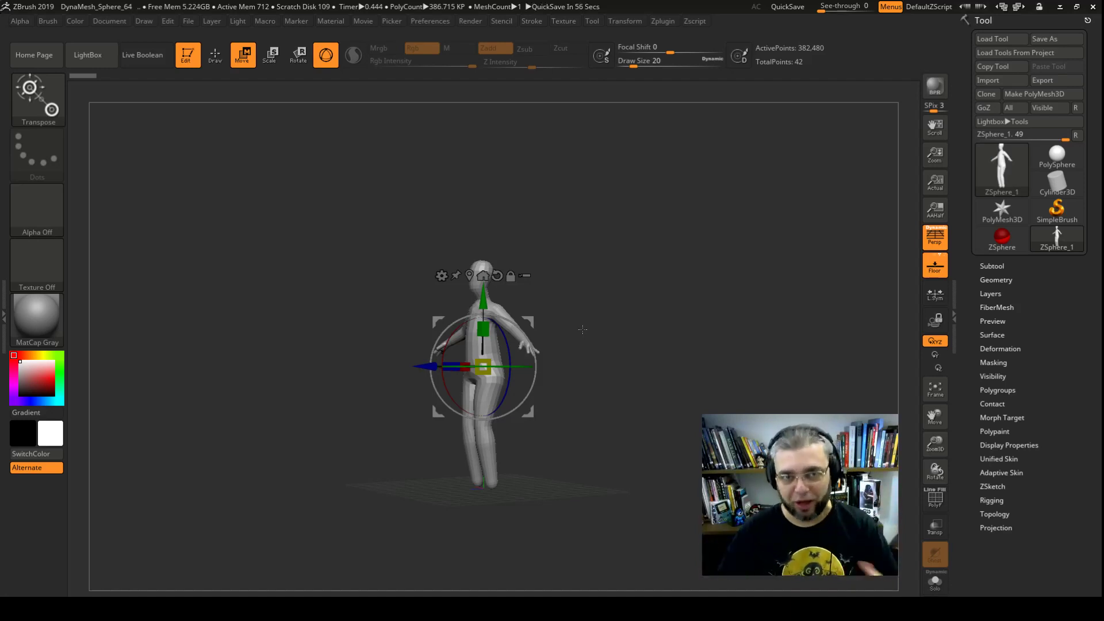
key(ctrl+z)
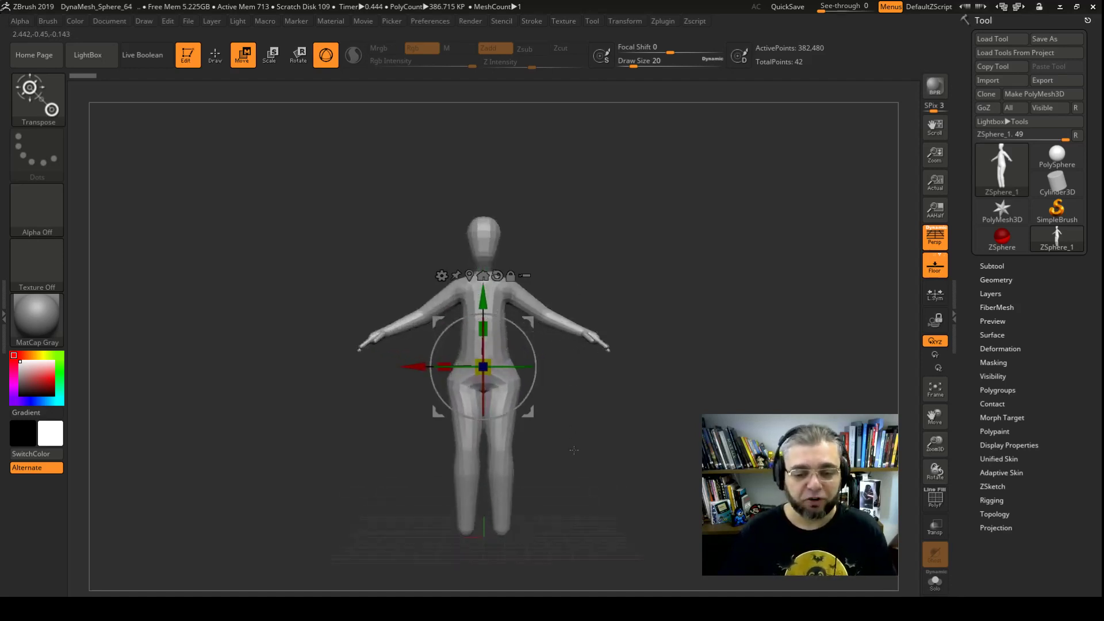
key(a)
scroll(575, 400, up, 5)
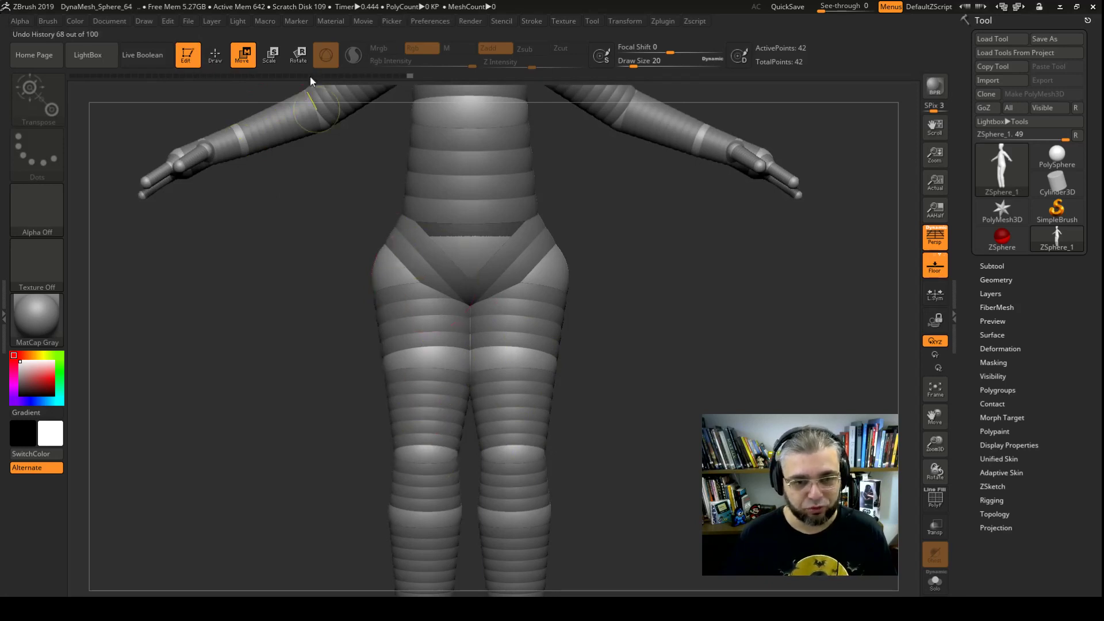
- Rotate both legs outward at the hips into a wide A-shaped stance, checking the skin preview
key(r)
drag(387, 273, 418, 335)
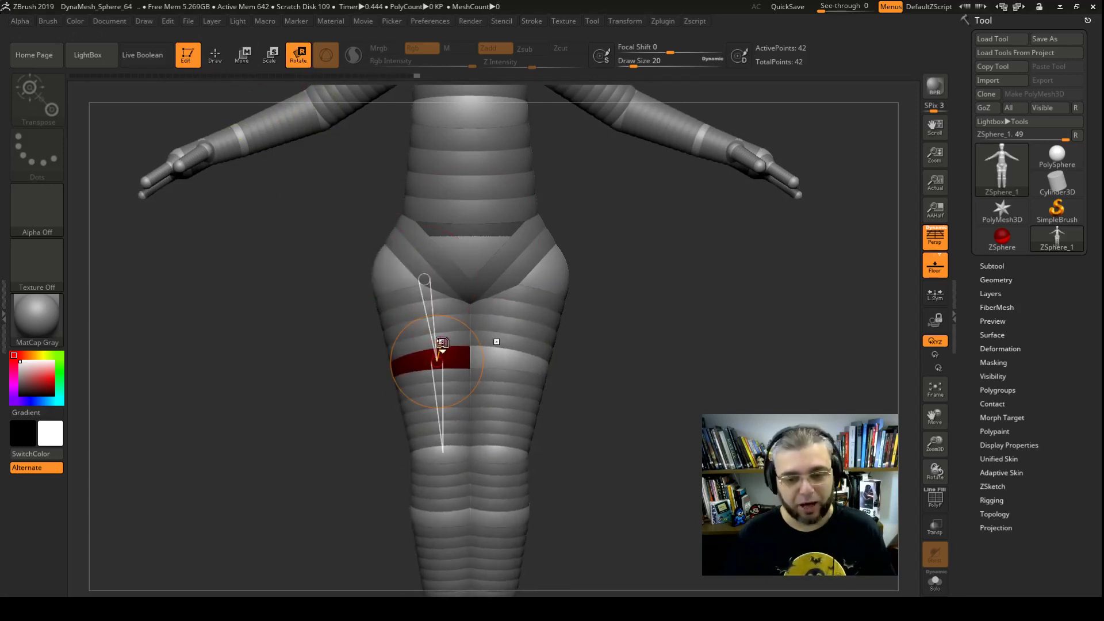
key(a)
mouse_move(602, 454)
mouse_down()
mouse_move(646, 336)
mouse_move(515, 207)
mouse_up()
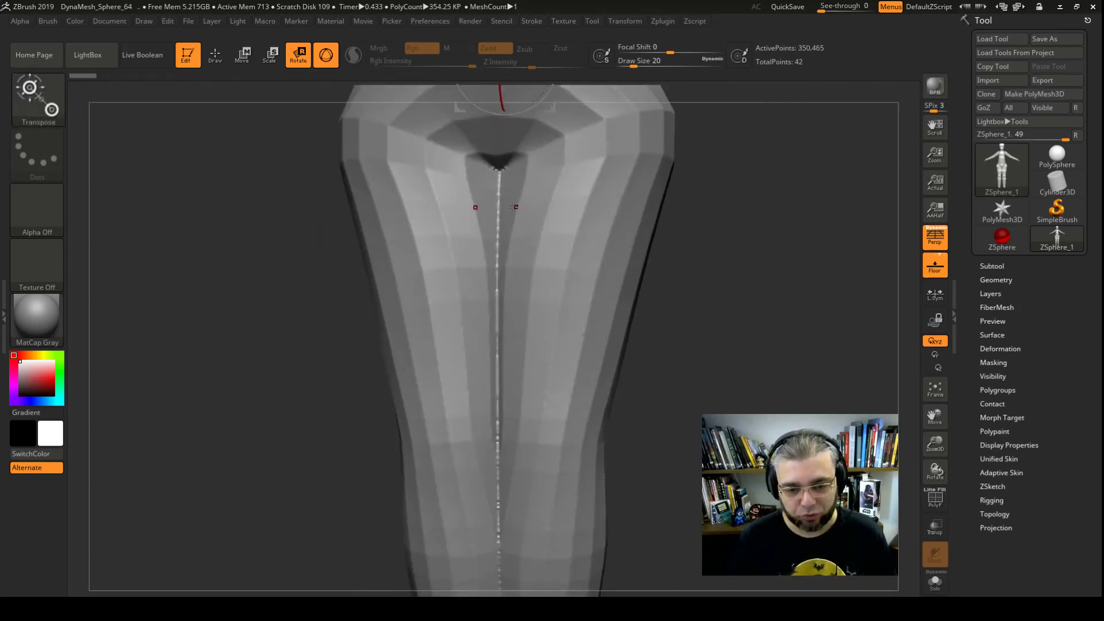
alt+drag(498, 494, 602, 426)
key(a)
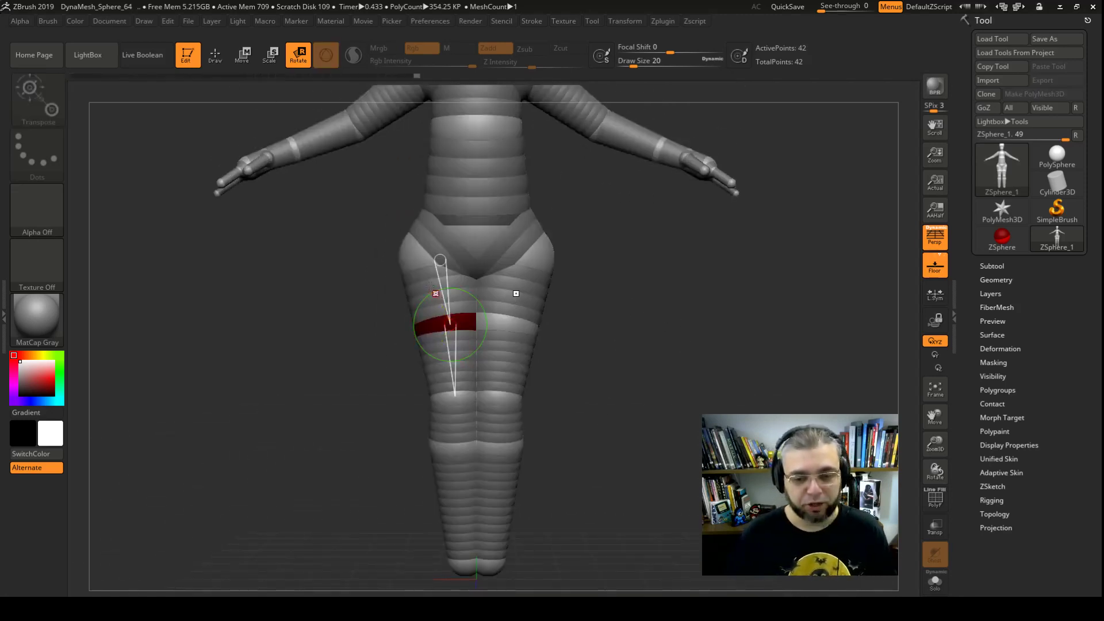
mouse_move(442, 282)
mouse_down()
mouse_move(608, 322)
mouse_move(573, 381)
mouse_up()
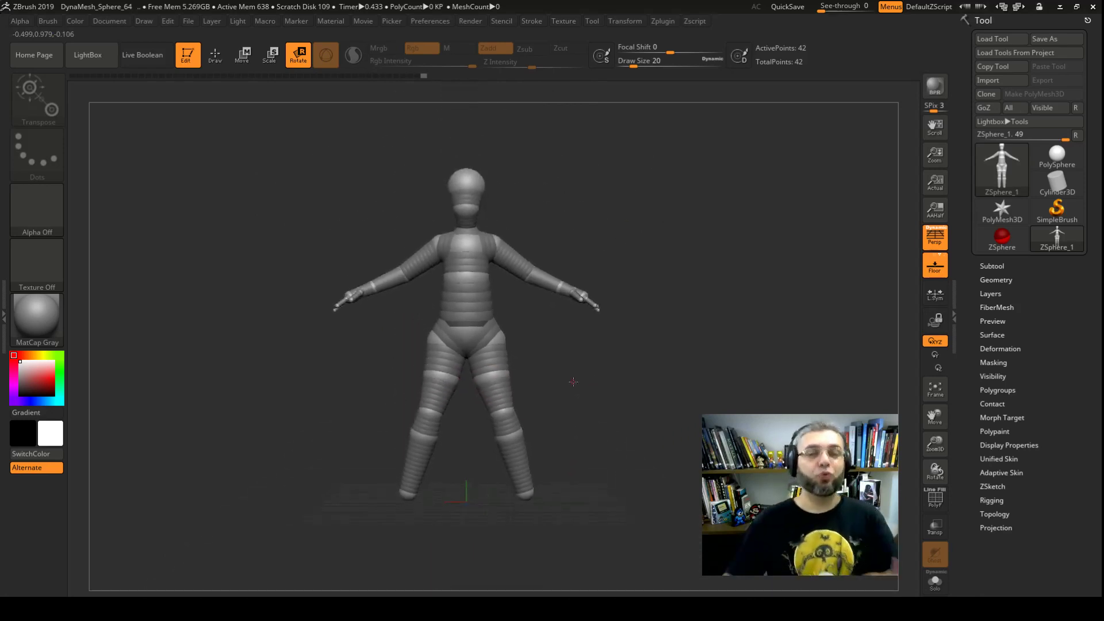